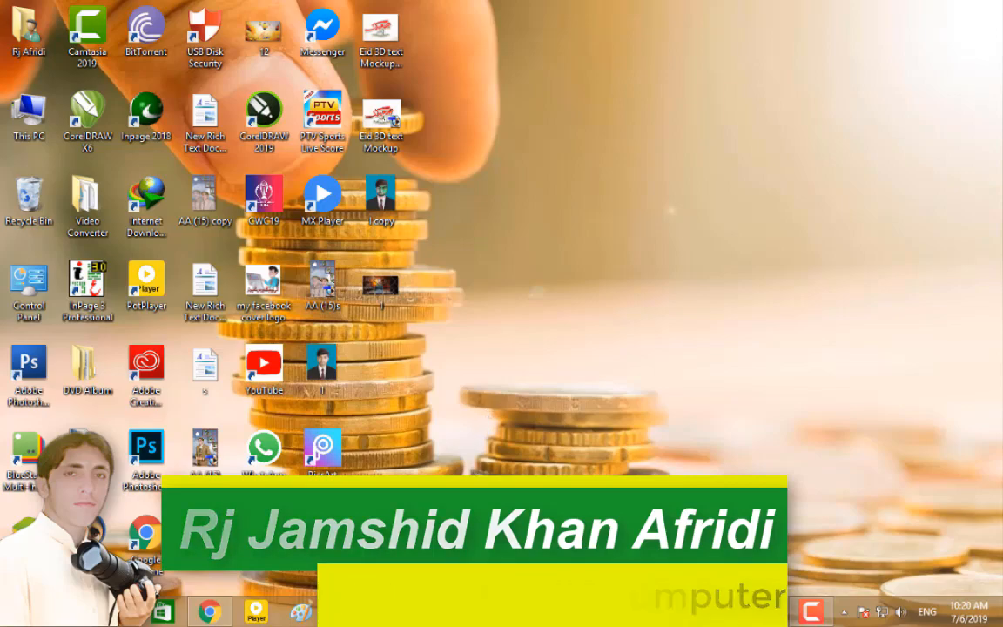
# Switch to Chrome and look over the uploaded videos on the ITExpress Computer YouTube channel
pyautogui.click(211, 612)
pyautogui.scroll(5, 537, 291)
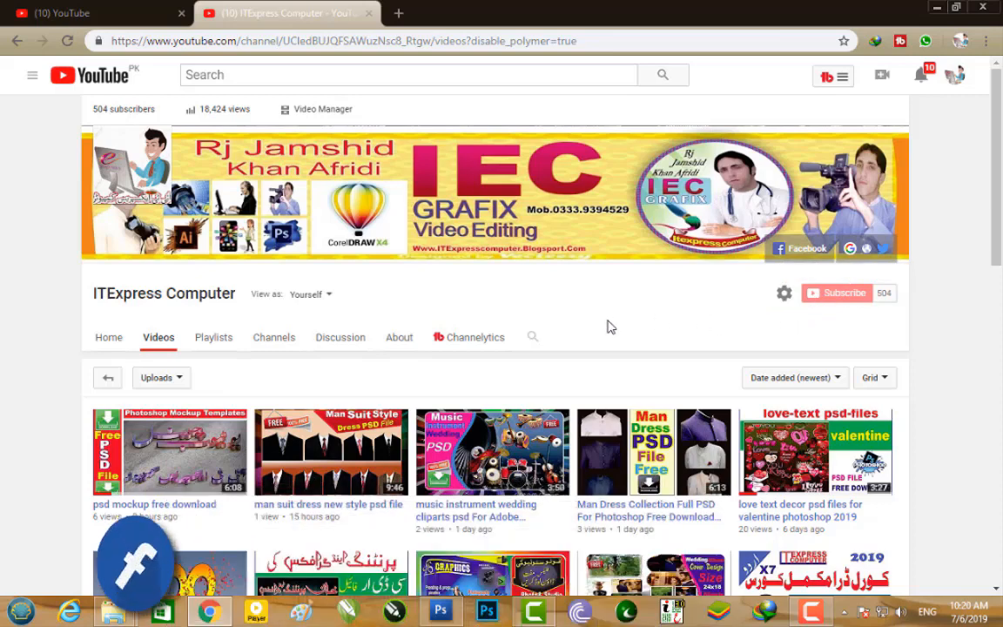
pyautogui.click(935, 8)
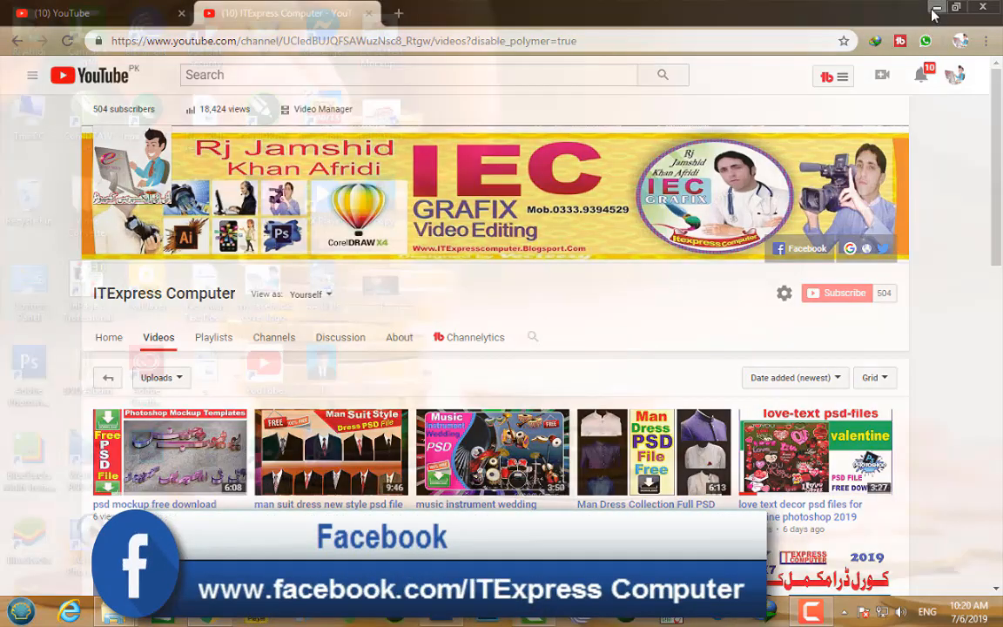
pyautogui.click(201, 621)
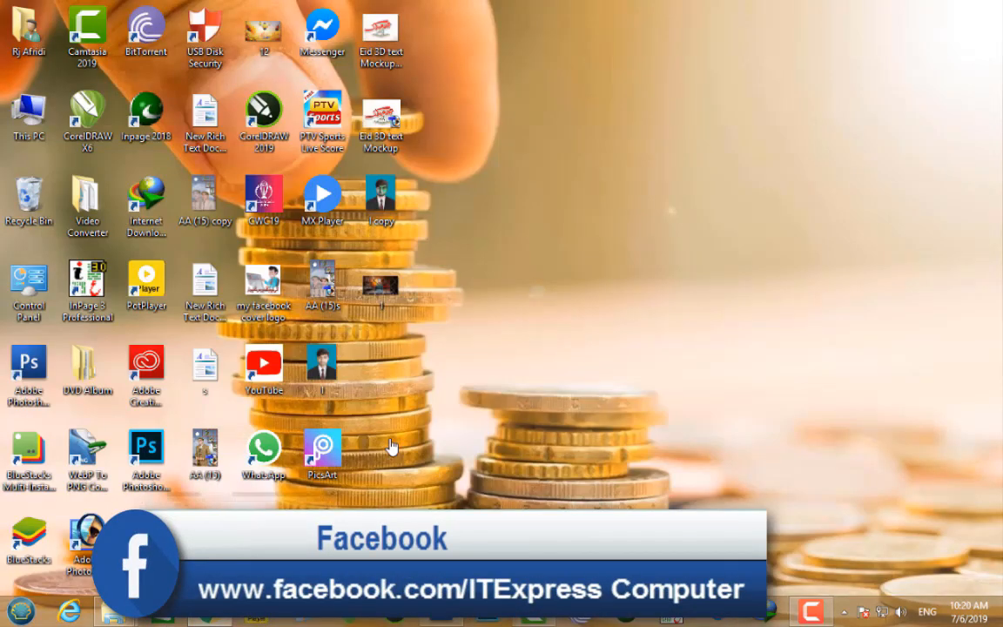
pyautogui.scroll(-1, 331, 442)
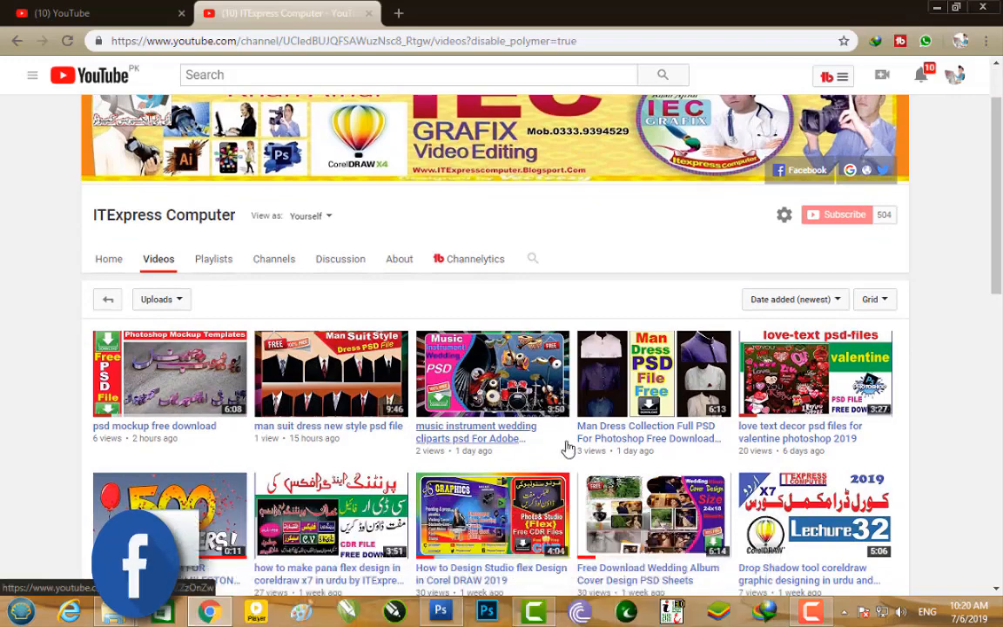
pyautogui.scroll(1, 766, 439)
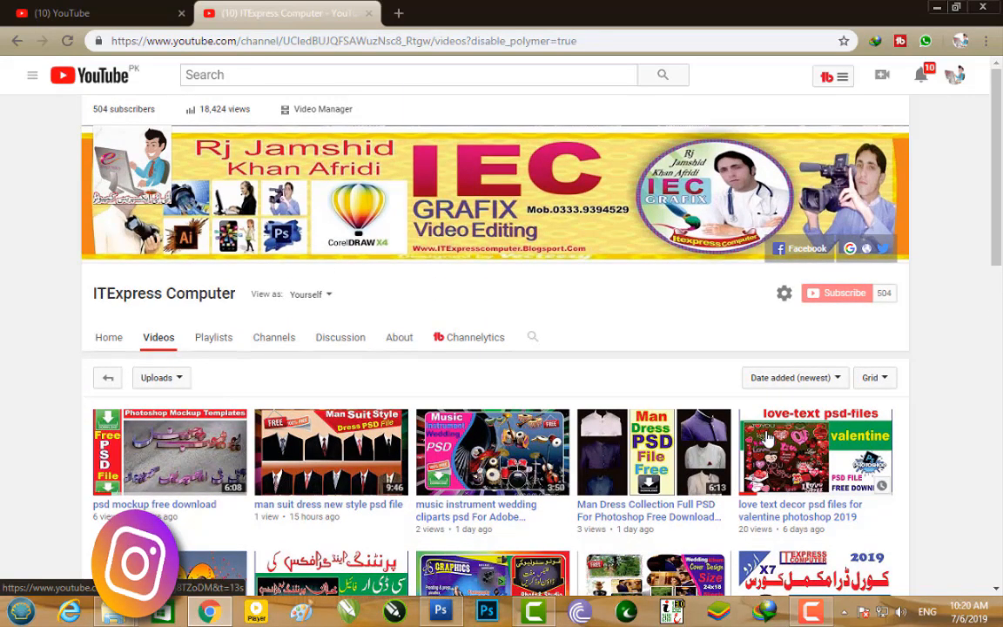
pyautogui.scroll(-1, 679, 401)
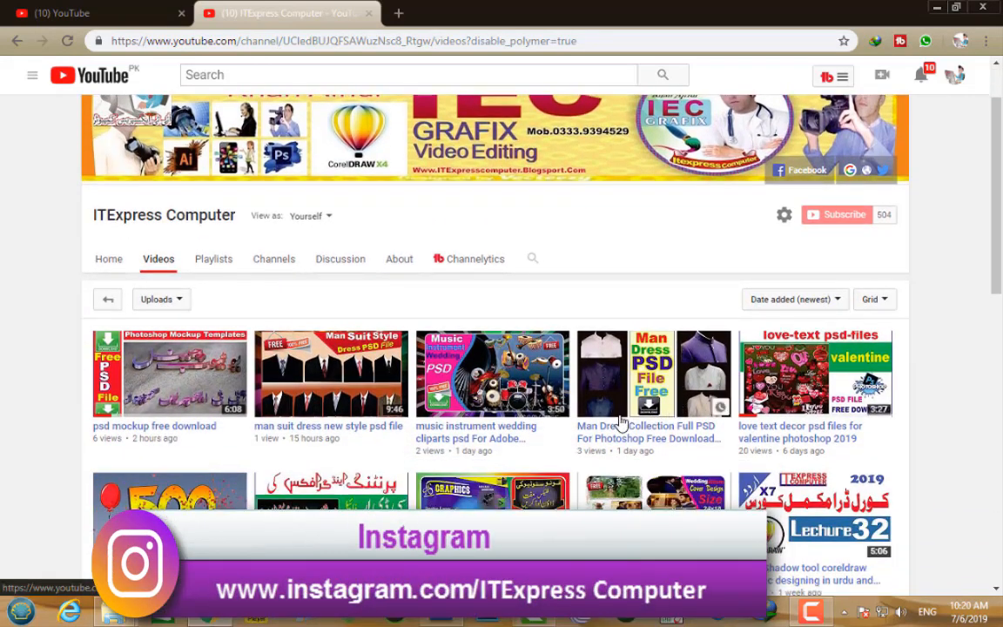
pyautogui.scroll(-2, 620, 422)
pyautogui.scroll(3, 923, 192)
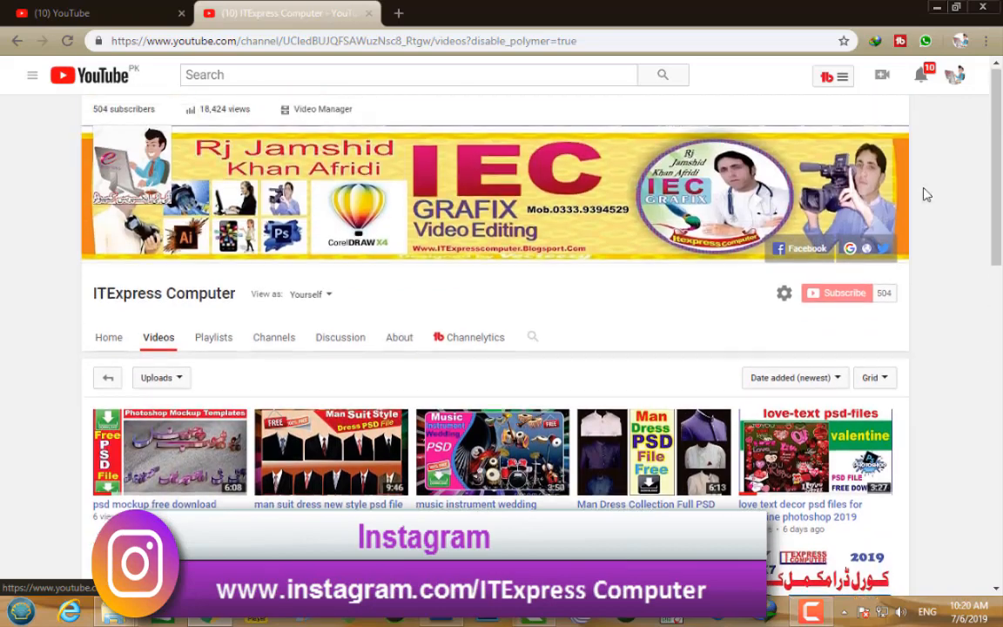
pyautogui.click(937, 7)
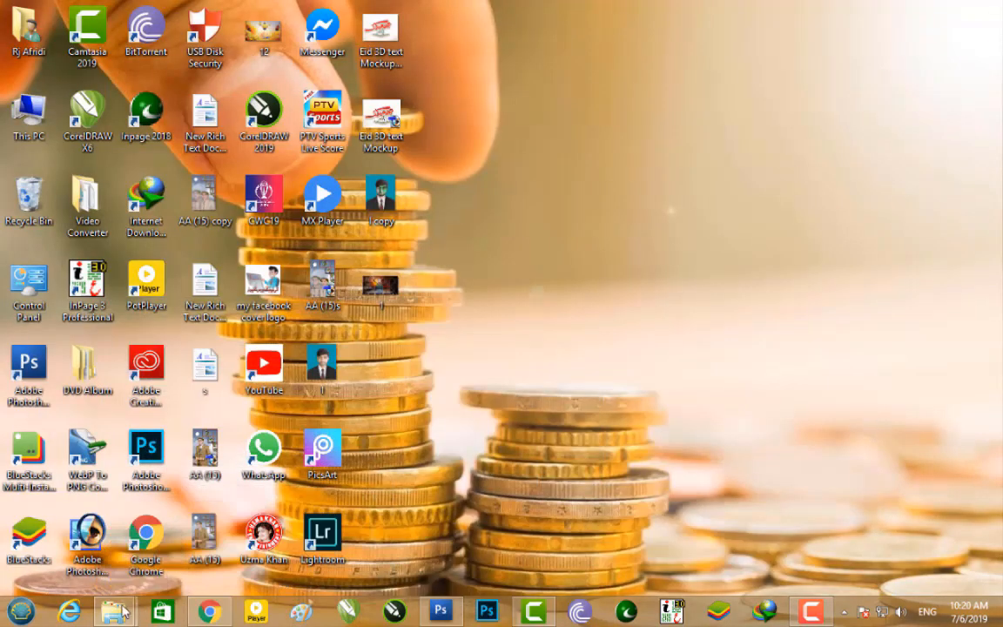
# Switch to File Explorer and look through the frame images in Photoshop Png Frames Pack 11 Free Download and its KERETEK folder
pyautogui.click(125, 612)
pyautogui.click(100, 505)
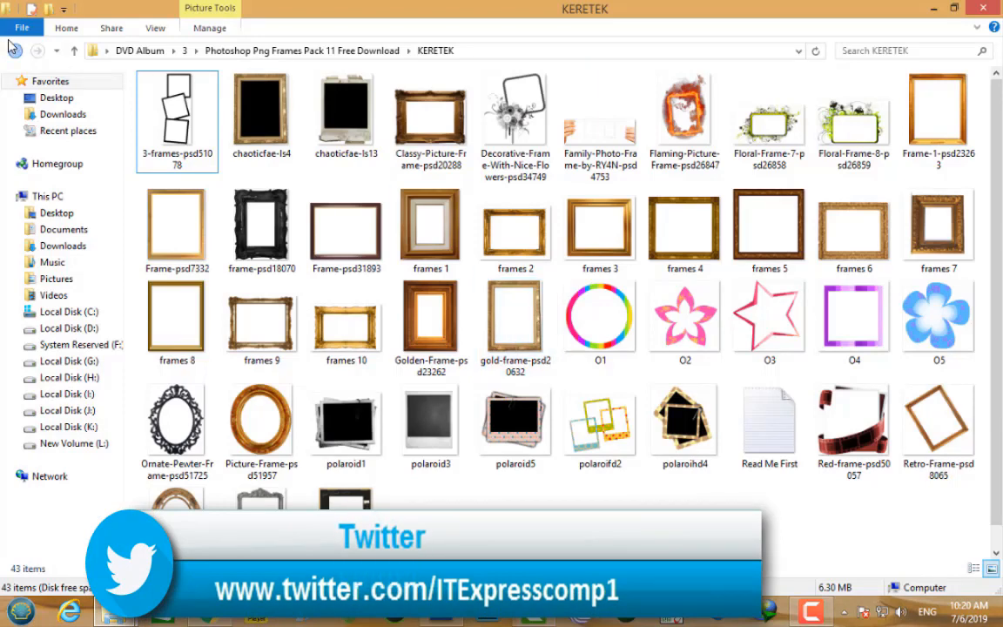
pyautogui.click(15, 51)
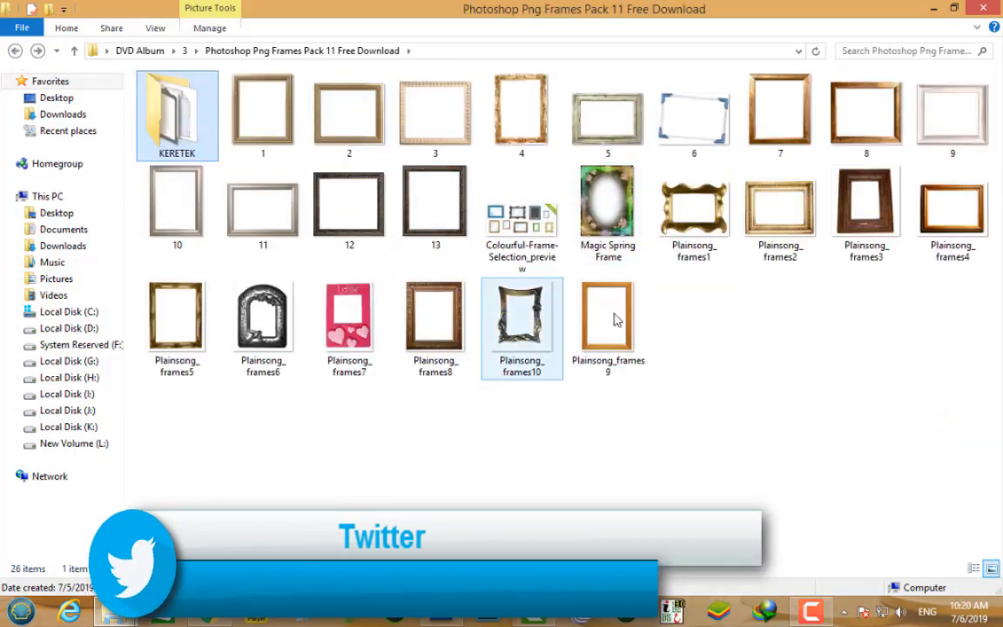
pyautogui.doubleClick(207, 150)
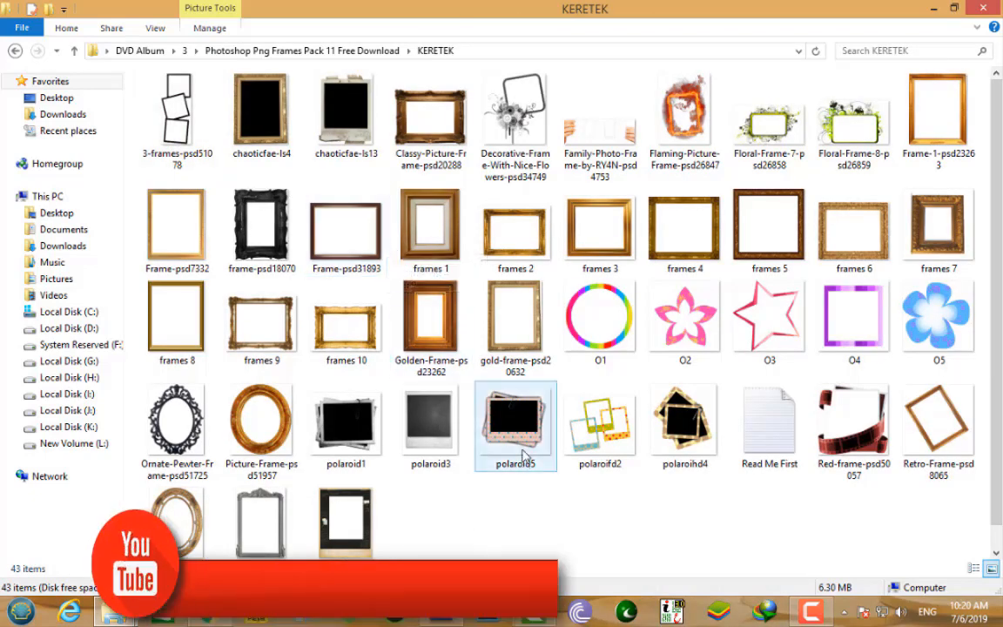
pyautogui.click(684, 422)
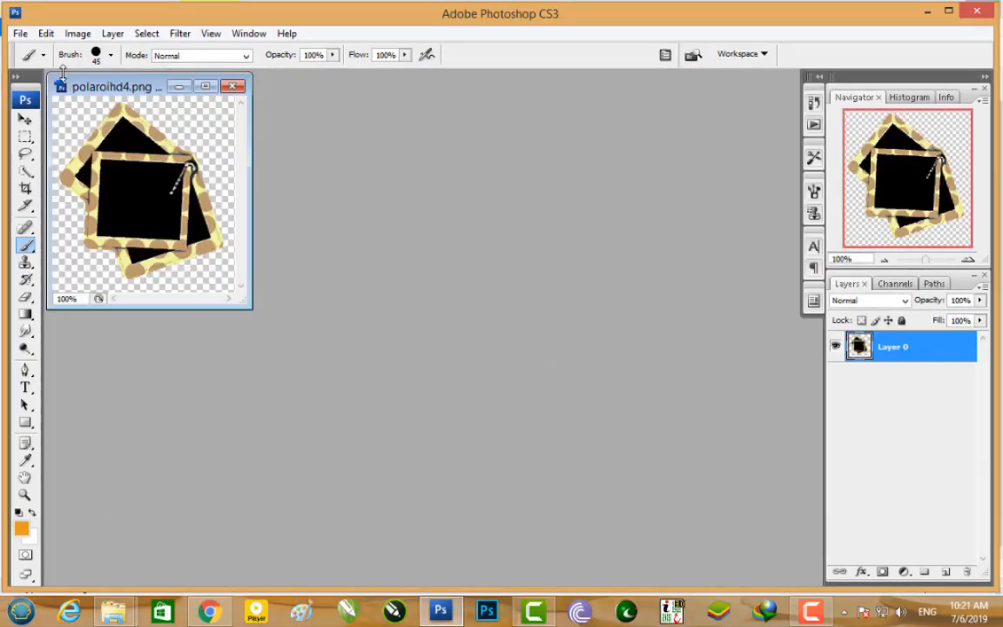
pyautogui.moveTo(112, 86); pyautogui.dragTo(271, 131)
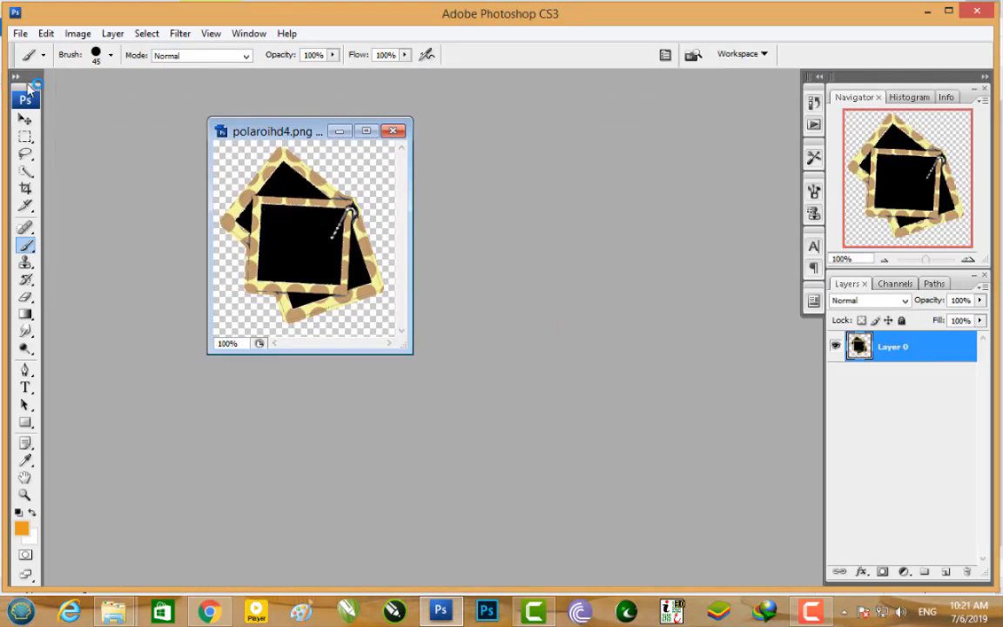
pyautogui.click(22, 121)
pyautogui.moveTo(325, 214)
pyautogui.mouseDown()
pyautogui.moveTo(294, 228)
pyautogui.moveTo(336, 207)
pyautogui.mouseUp()
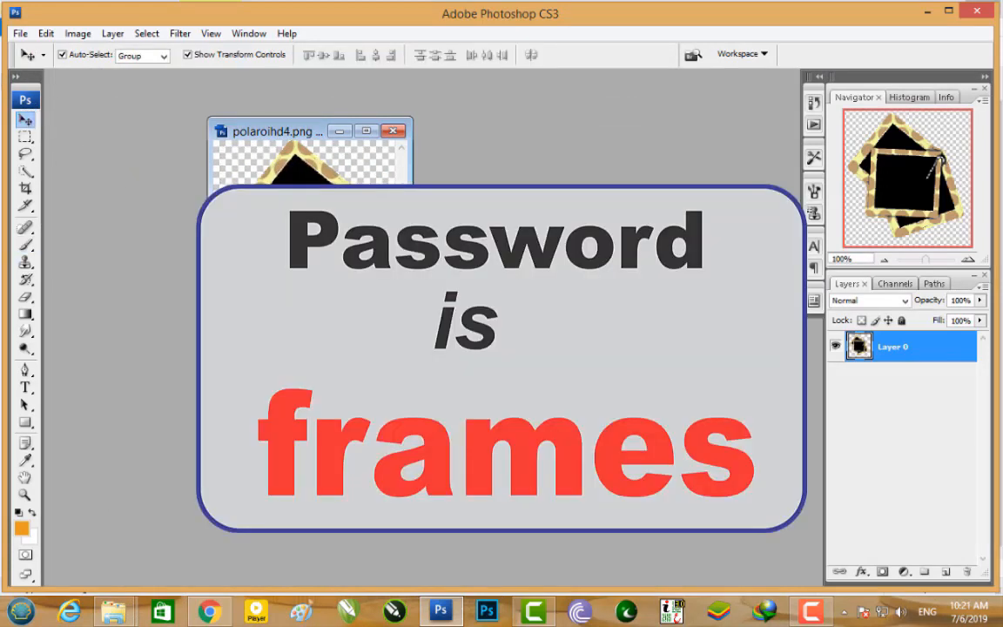
pyautogui.click(394, 131)
pyautogui.click(500, 253)
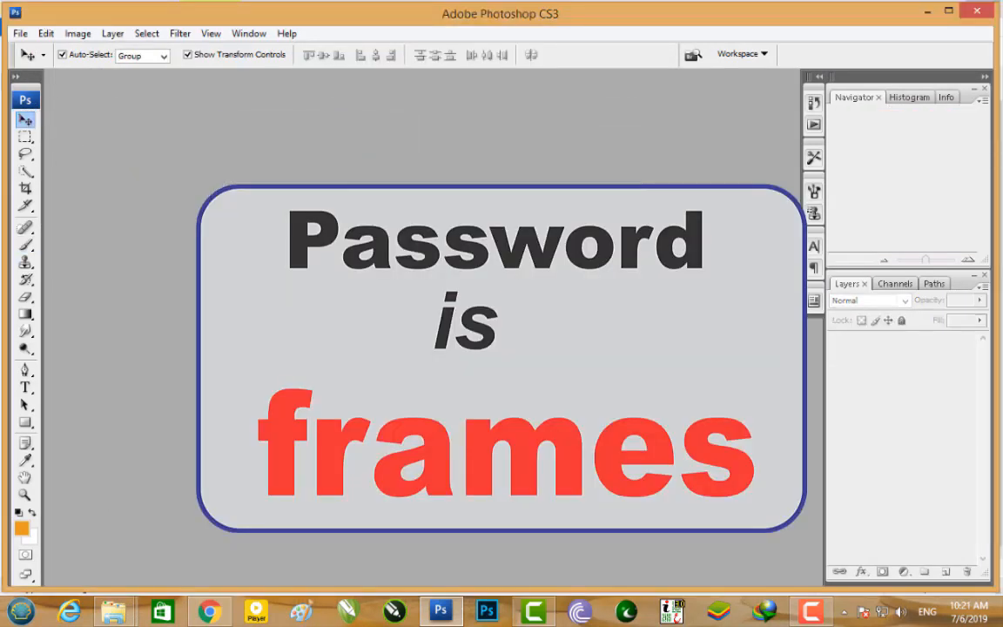
# Open the Decorative-Frame-With-Nice-Flowers image from the KERETEK folder in Photoshop and move its window toward the middle of the workspace
pyautogui.moveTo(113, 612)
pyautogui.click(116, 549)
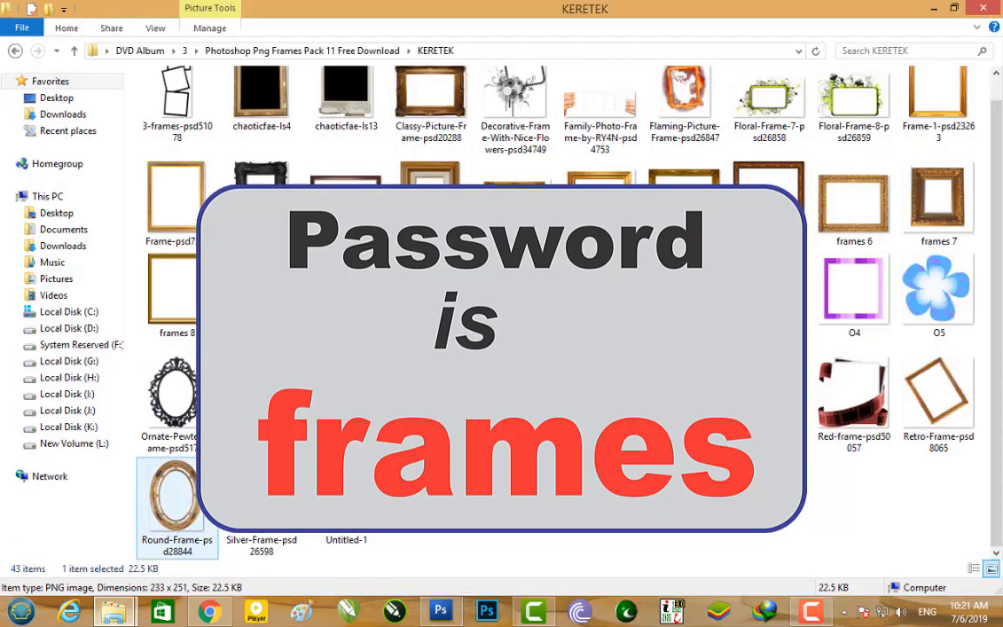
pyautogui.scroll(1, 383, 388)
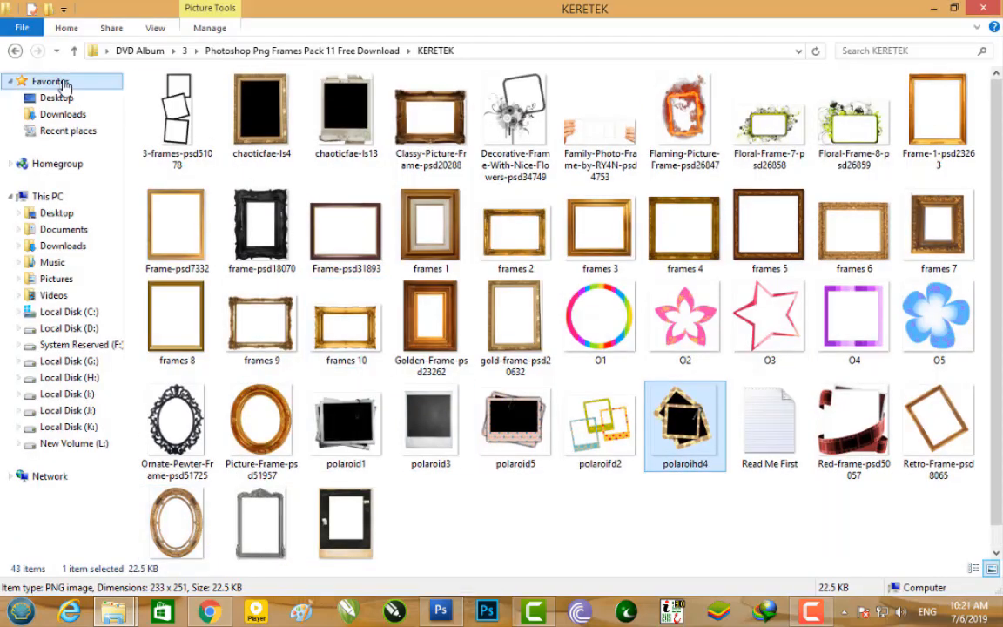
pyautogui.moveTo(481, 97); pyautogui.dragTo(549, 352)
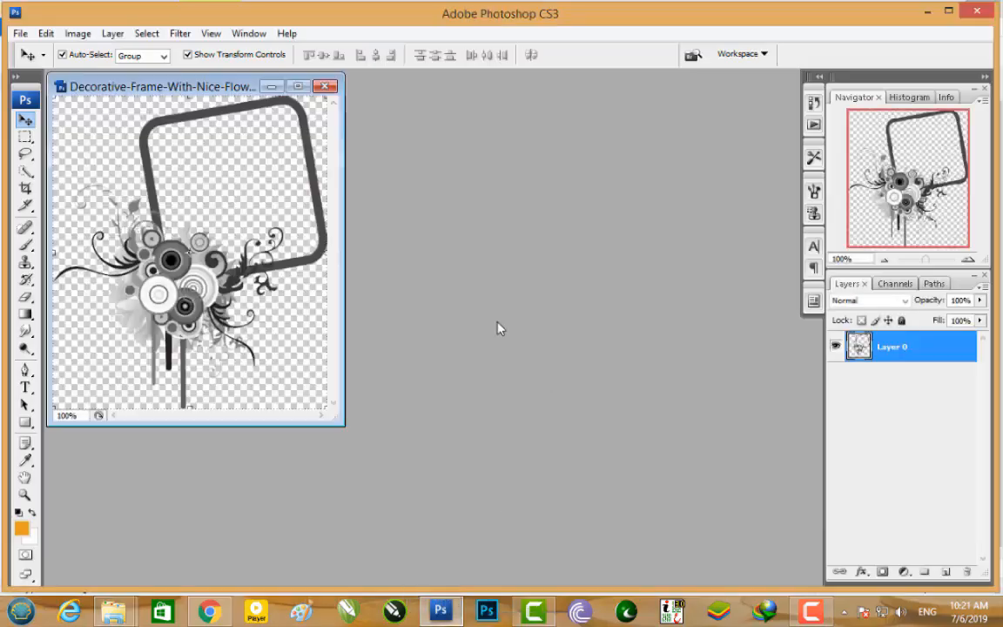
pyautogui.moveTo(209, 90); pyautogui.dragTo(360, 119)
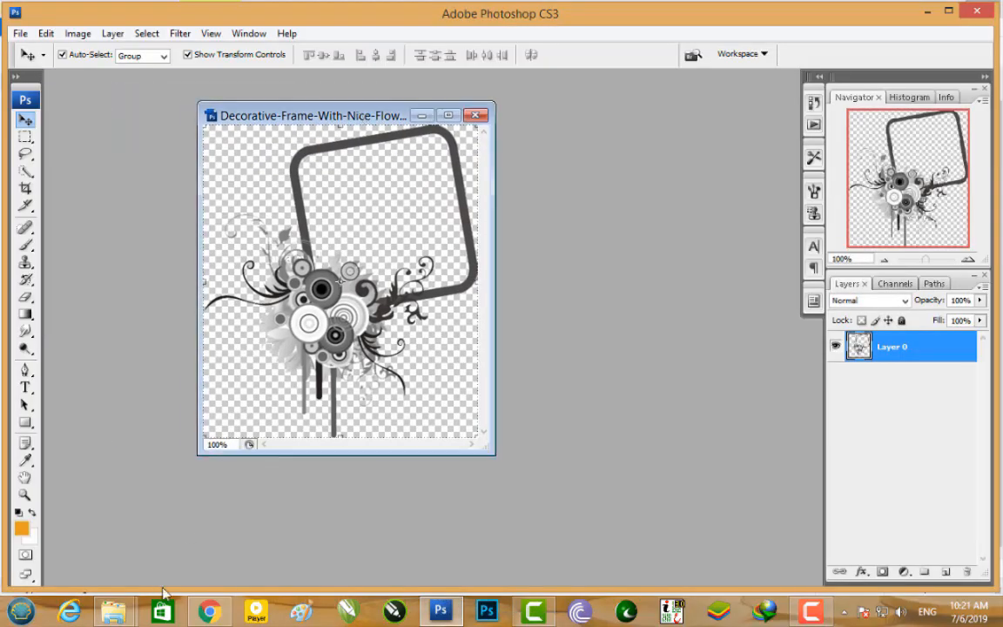
# Open 1215038_blur-background-hd-wallpaper from Local Disk (D:) in Photoshop and reposition its window in the workspace
pyautogui.moveTo(134, 613)
pyautogui.click(244, 548)
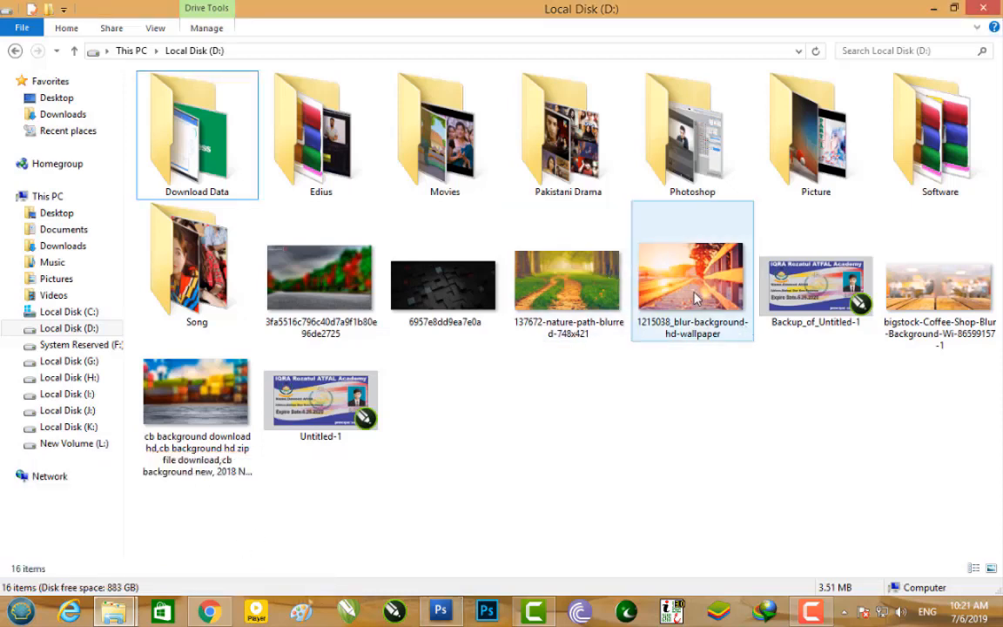
pyautogui.moveTo(695, 297); pyautogui.dragTo(583, 430)
pyautogui.moveTo(357, 94); pyautogui.dragTo(474, 231)
# Copy the decorative flower frame onto the blurred wallpaper as a new layer and minimise the frame's document
pyautogui.click(352, 119)
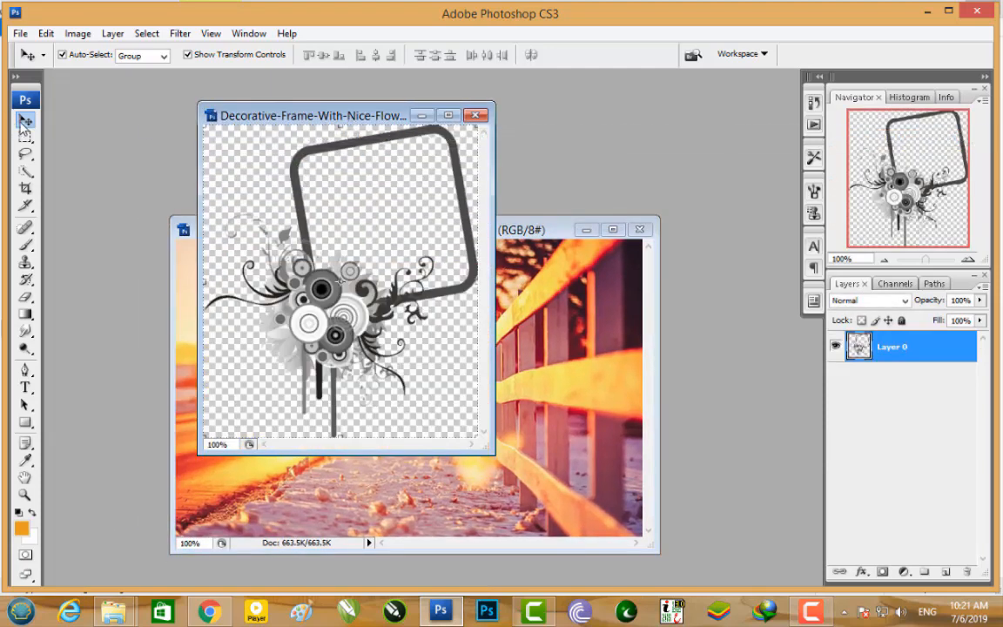
pyautogui.moveTo(338, 306); pyautogui.dragTo(319, 425)
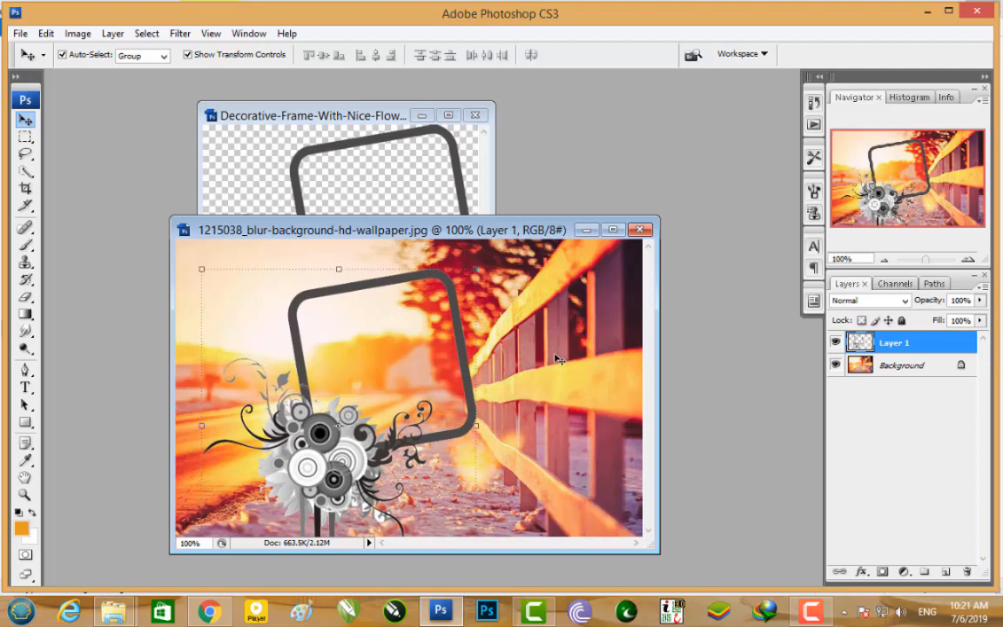
pyautogui.click(475, 115)
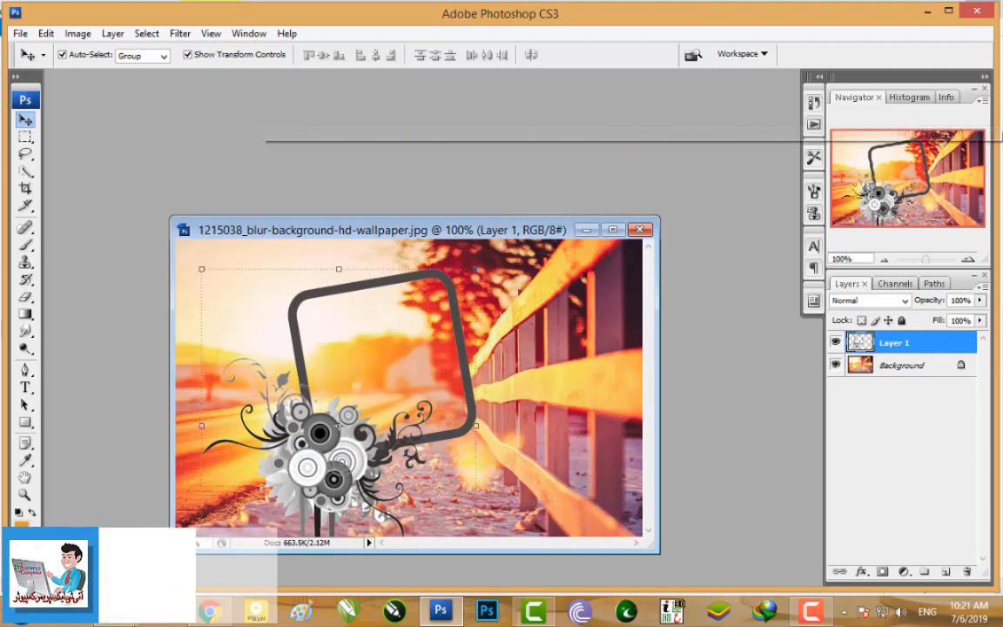
# Open the Wallpaper > Beauty parlor > Wedding Girl folder on Local Disk (I:) in File Explorer
pyautogui.click(121, 621)
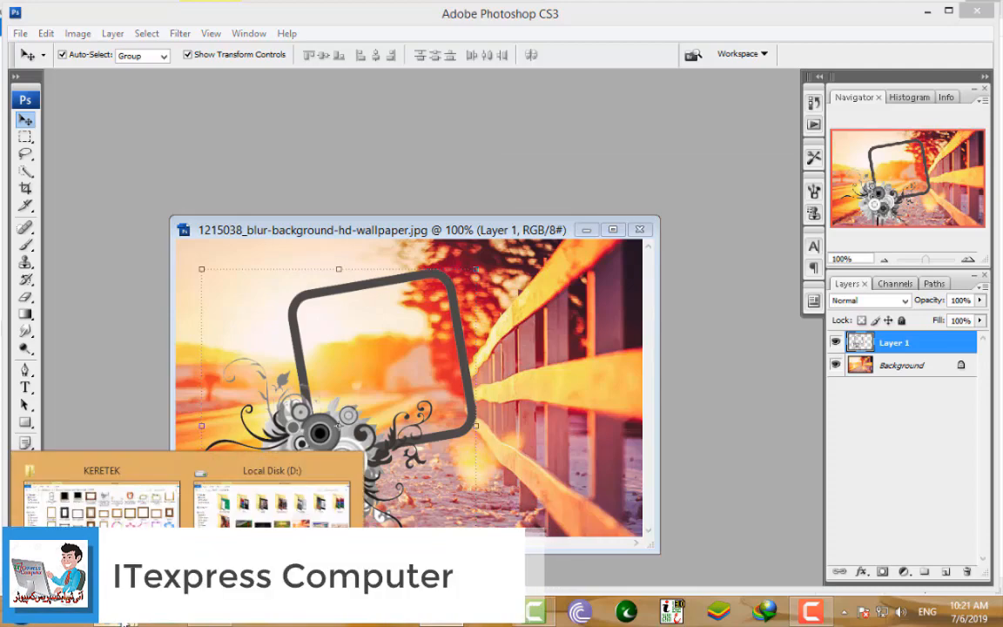
pyautogui.click(927, 11)
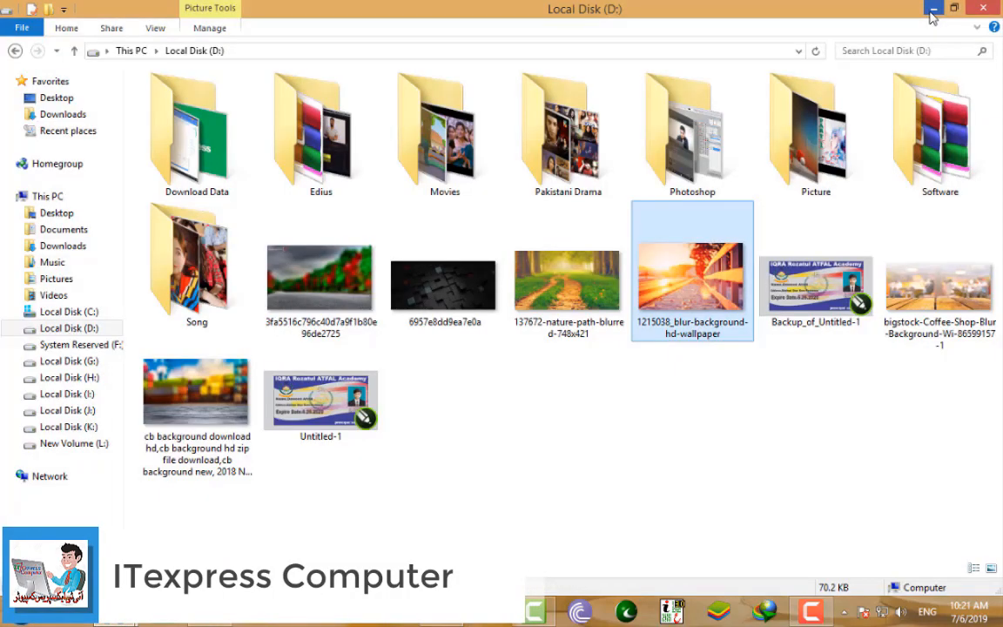
pyautogui.click(932, 12)
pyautogui.click(930, 11)
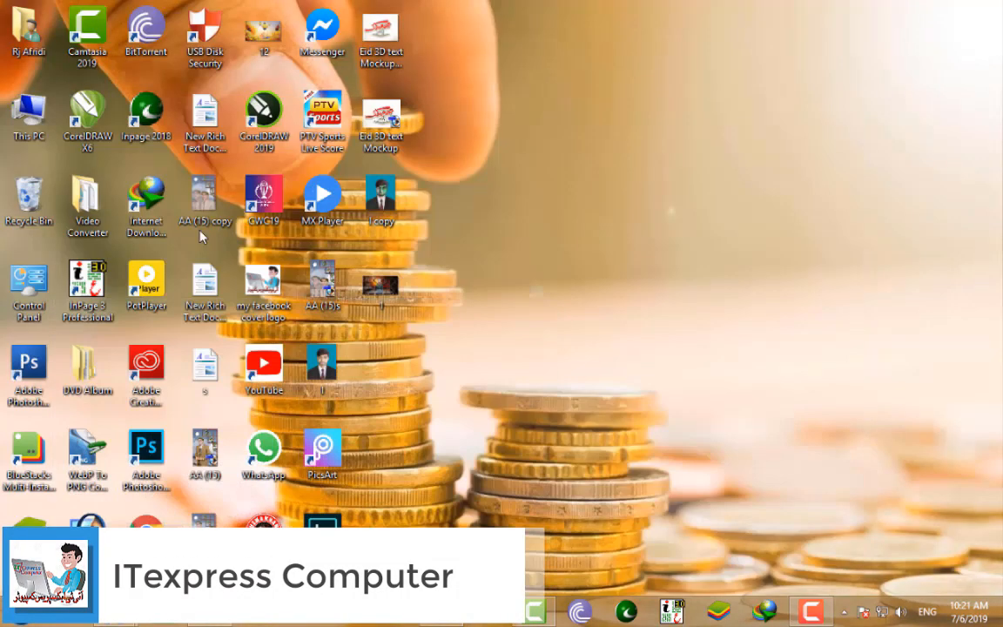
pyautogui.doubleClick(27, 109)
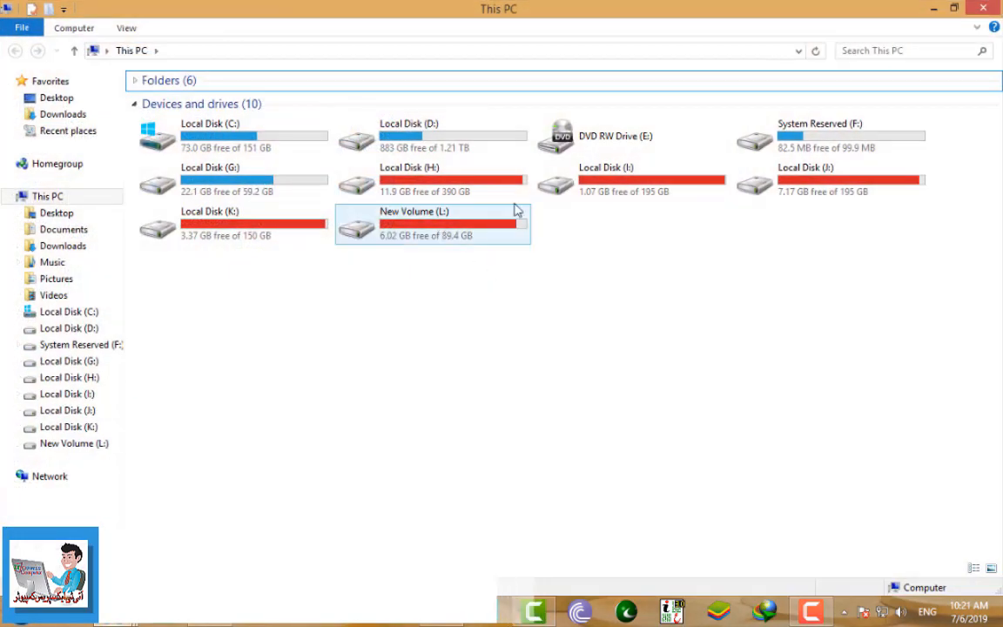
pyautogui.doubleClick(577, 195)
pyautogui.doubleClick(503, 377)
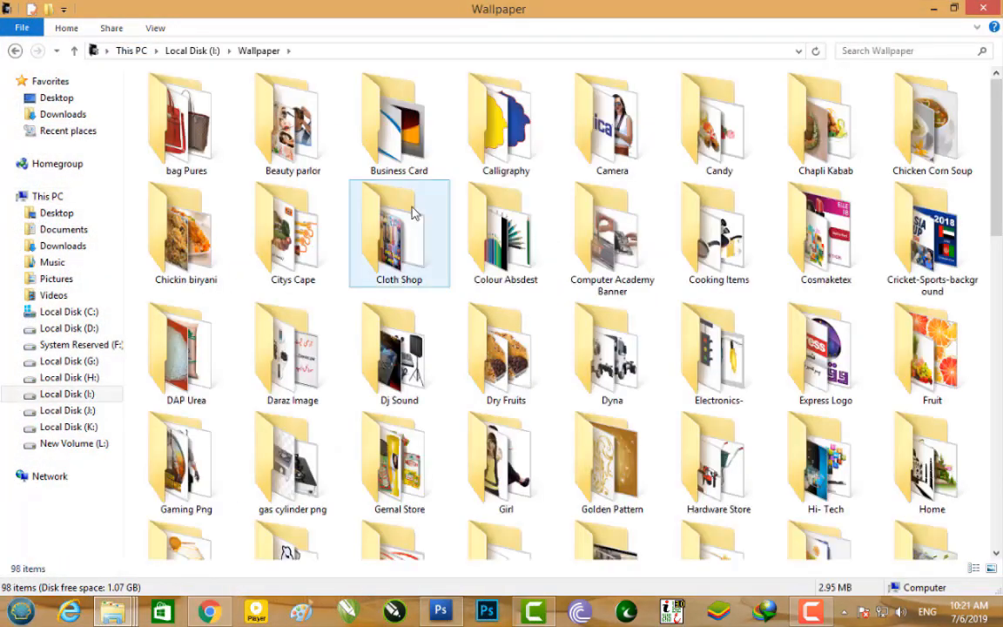
pyautogui.doubleClick(333, 166)
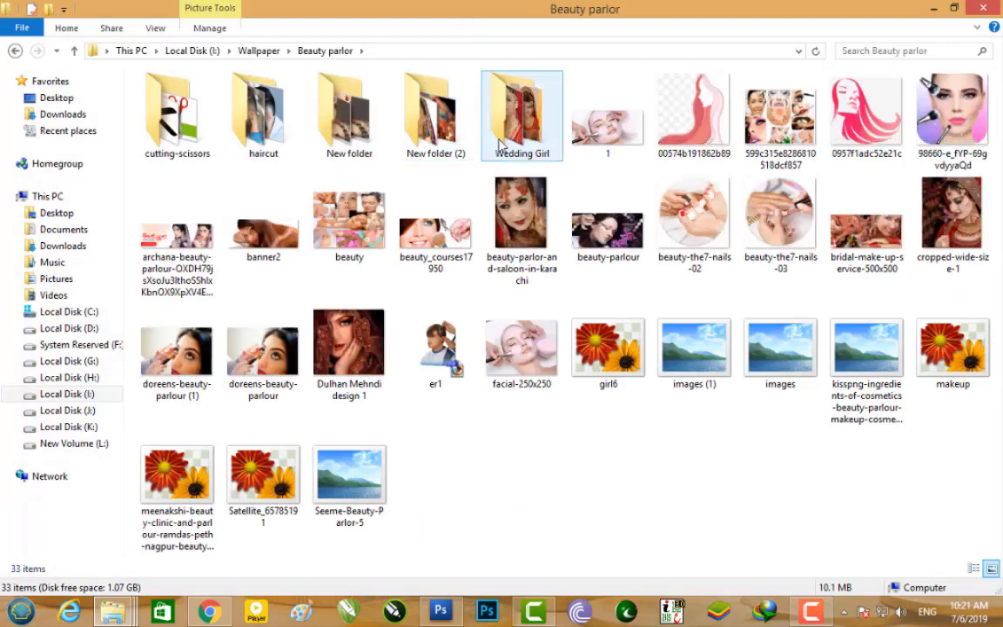
pyautogui.doubleClick(522, 117)
pyautogui.click(409, 329)
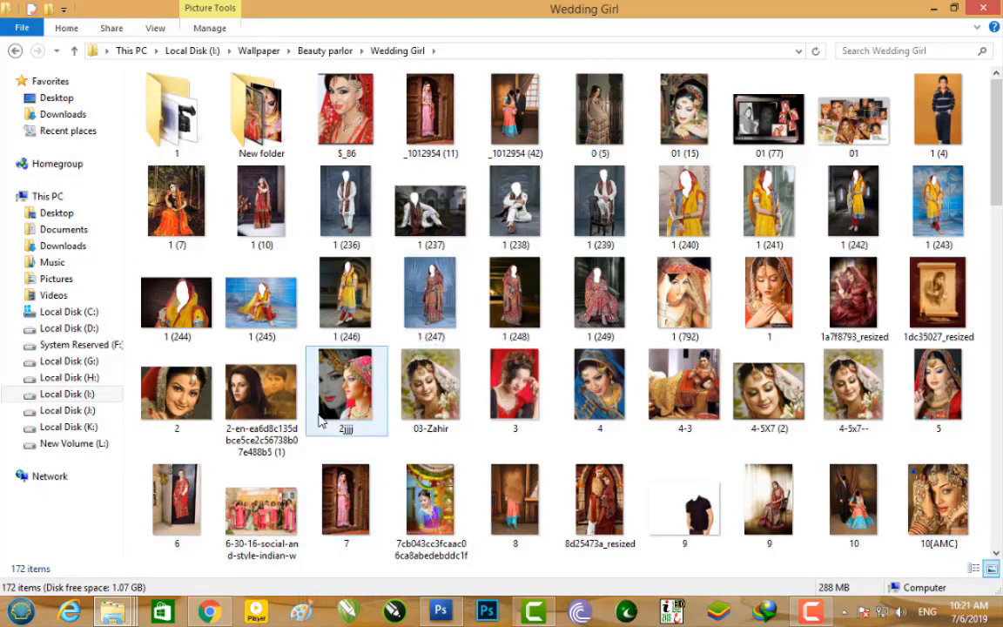
# Open the bride portrait named 2 from the Wedding Girl folder in Photoshop and shift its window to expose the wallpaper document
pyautogui.click(170, 391)
pyautogui.moveTo(170, 389); pyautogui.dragTo(754, 357)
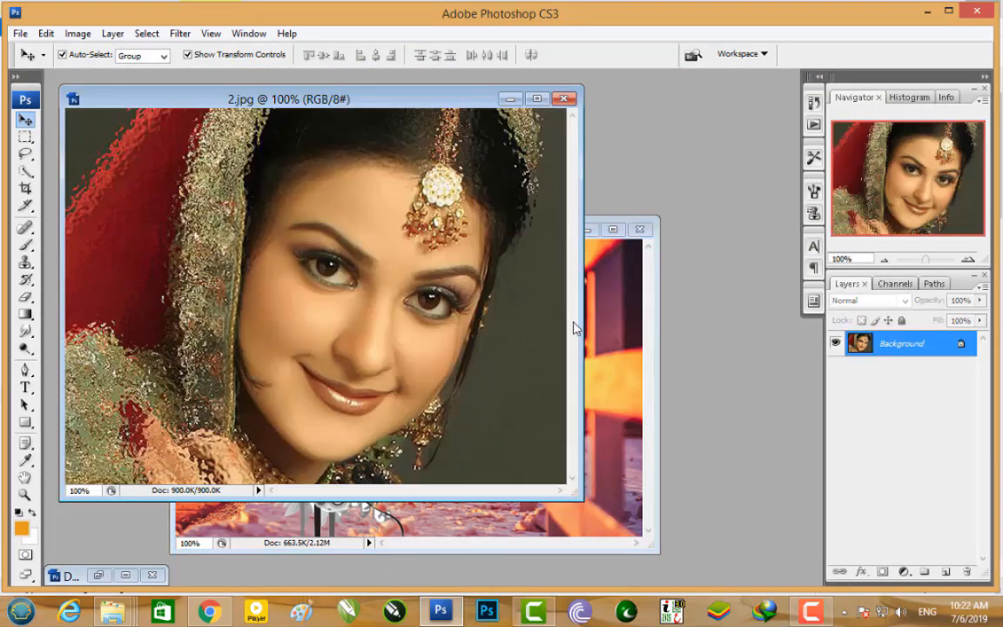
pyautogui.moveTo(356, 90); pyautogui.dragTo(539, 123)
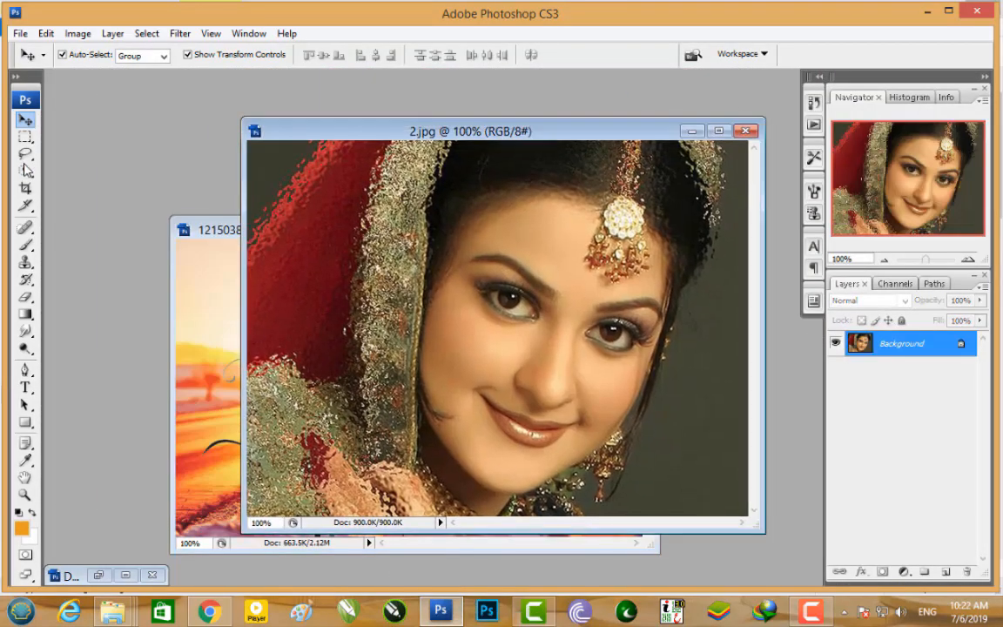
# Select the bride's face in 2.jpg with a rectangular marquee, from the veil's edge to beyond the earring, and copy it
pyautogui.click(26, 137)
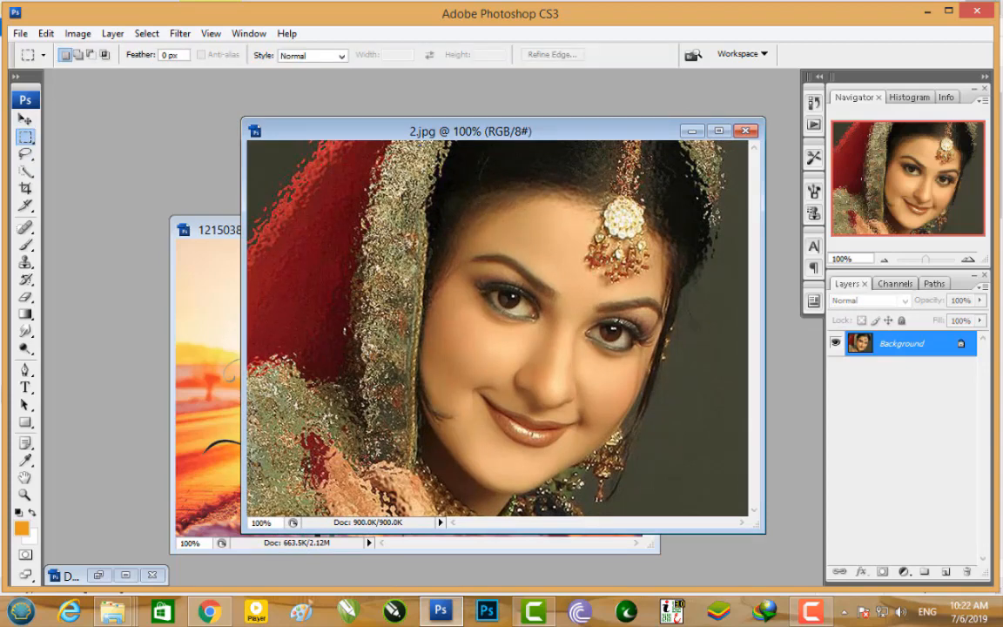
pyautogui.moveTo(750, 423); pyautogui.dragTo(709, 508)
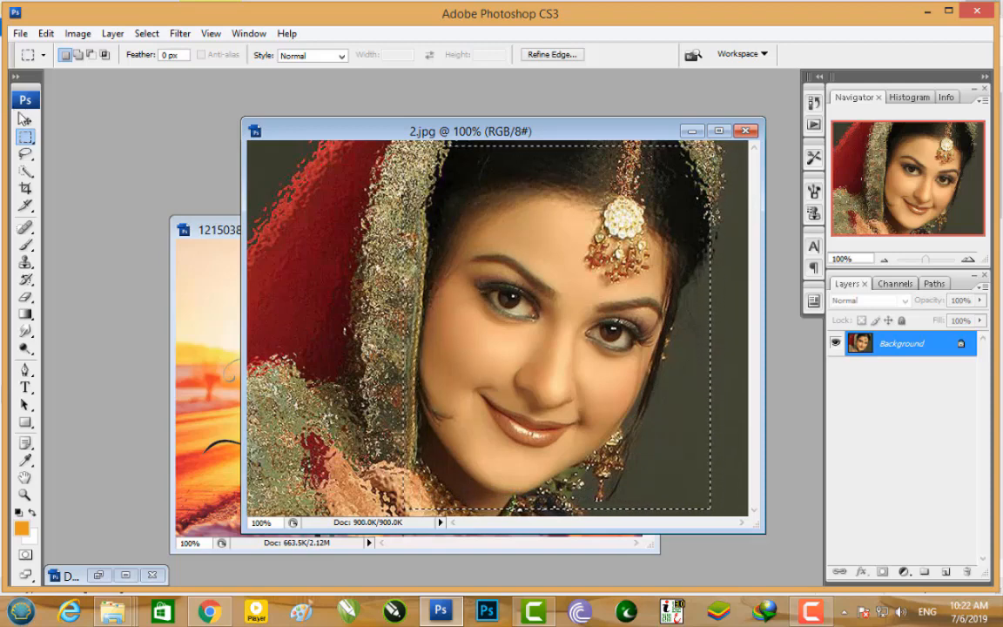
pyautogui.click(25, 119)
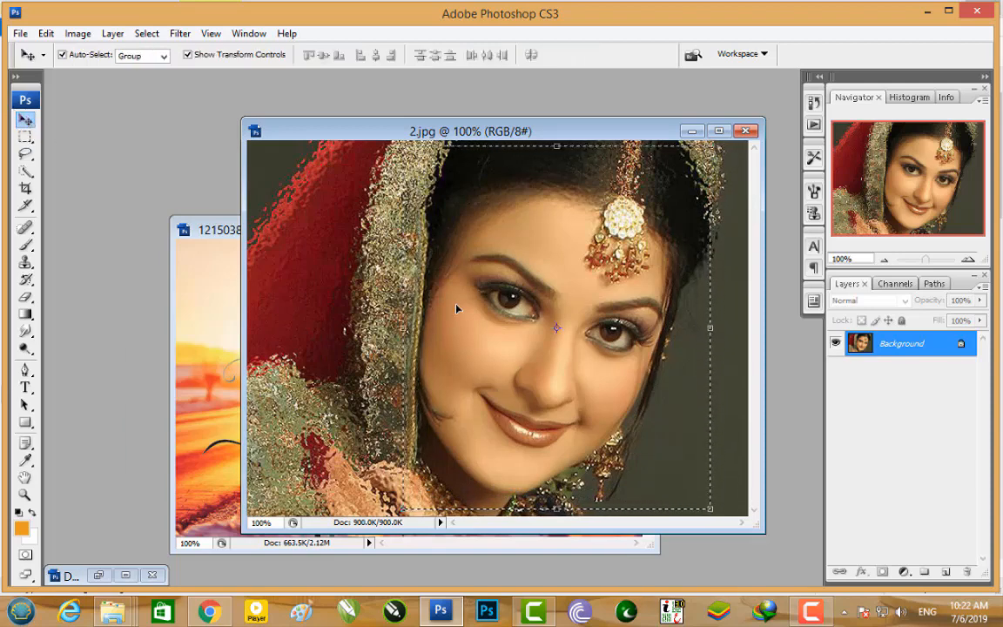
# Close the bride portrait without saving and paste the copied face into the blurred wallpaper document as a new layer
pyautogui.click(746, 130)
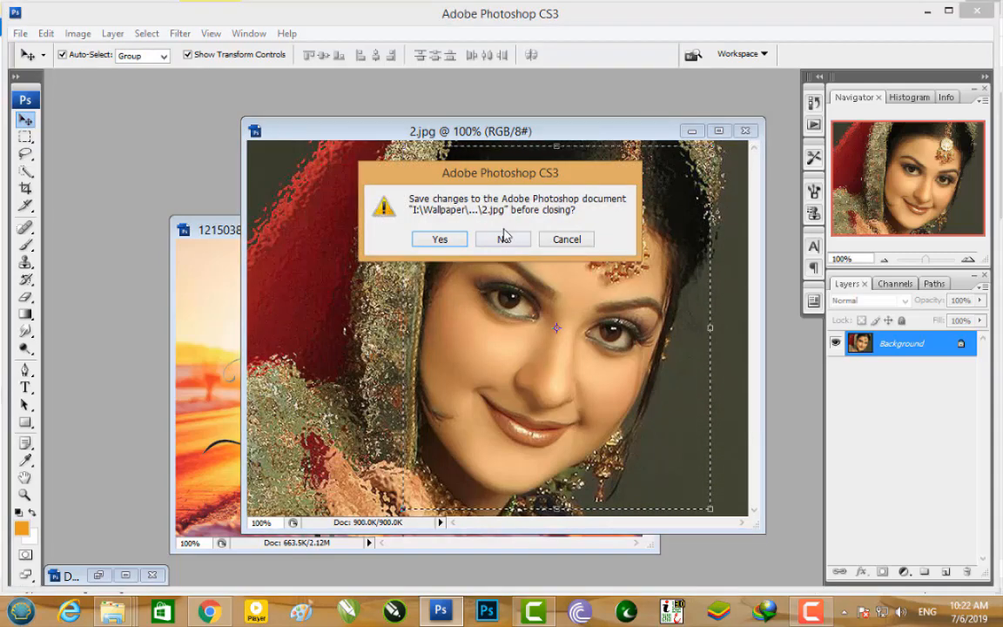
pyautogui.click(504, 239)
pyautogui.hotkey('ctrl', 'v')
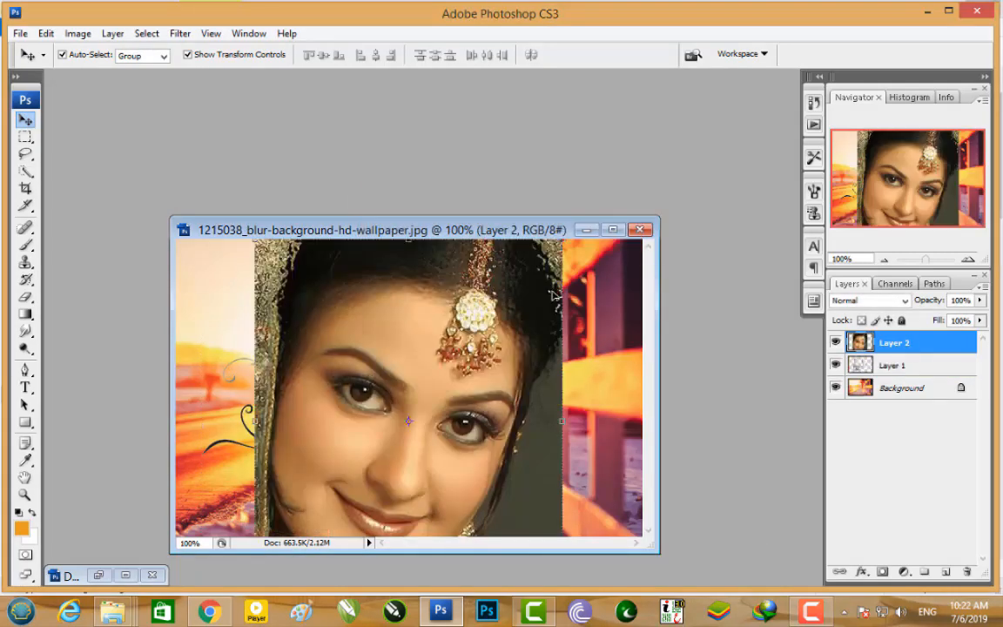
# Scale the pasted portrait to about 64.6% width and 43.1% height over the frame, and move its layer beneath the frame layer
pyautogui.doubleClick(549, 229)
pyautogui.moveTo(572, 174); pyautogui.dragTo(447, 255)
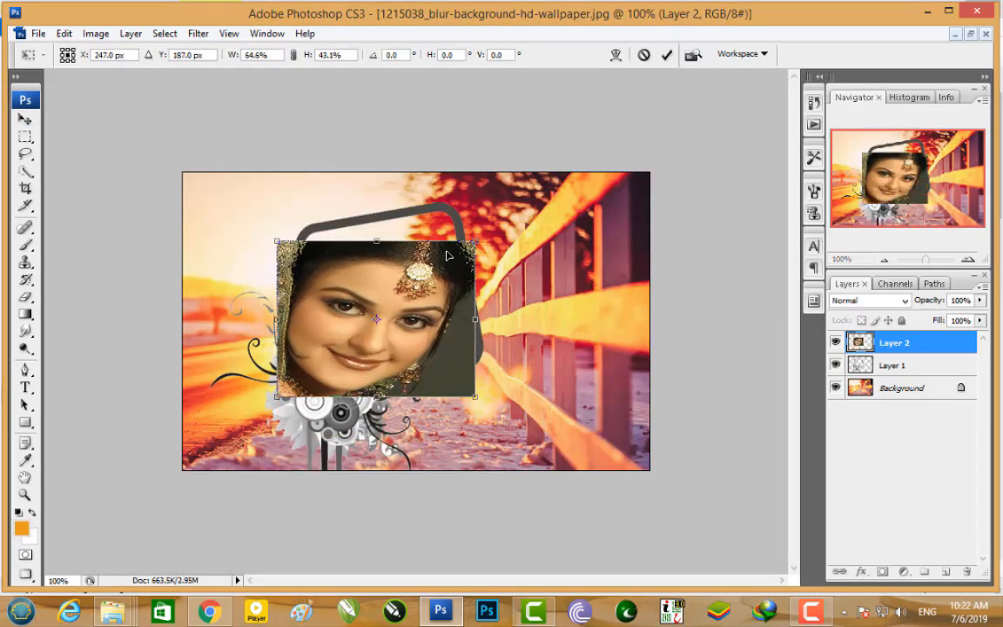
pyautogui.press('Return')
pyautogui.moveTo(905, 342); pyautogui.dragTo(905, 369)
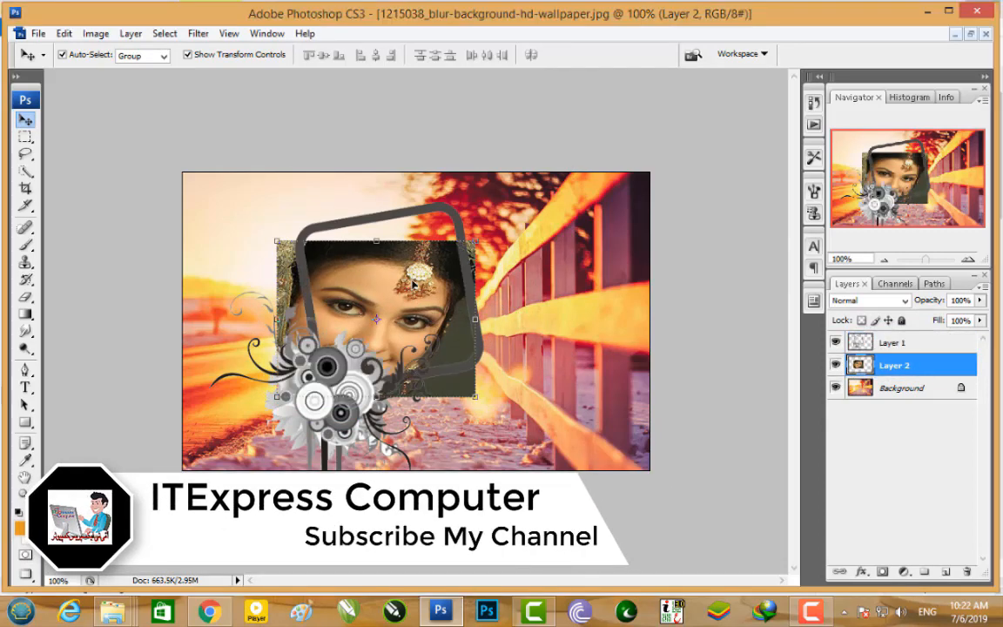
# Rotate the portrait -9 degrees, fit it behind the tilted frame opening and narrow its width to about 86.8%
pyautogui.hotkey('ctrl', '+')
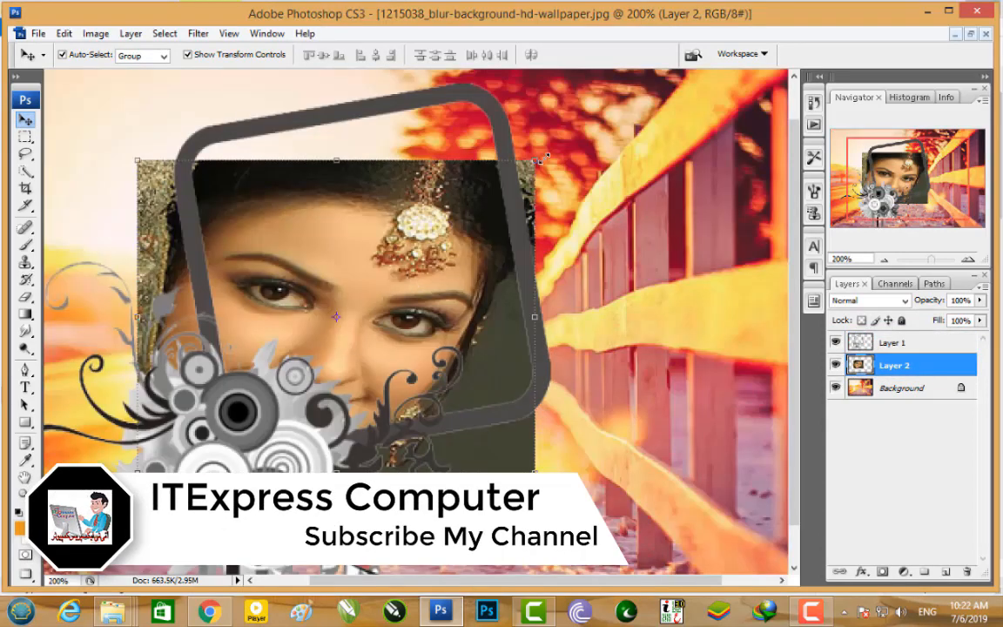
pyautogui.moveTo(540, 152); pyautogui.dragTo(511, 121)
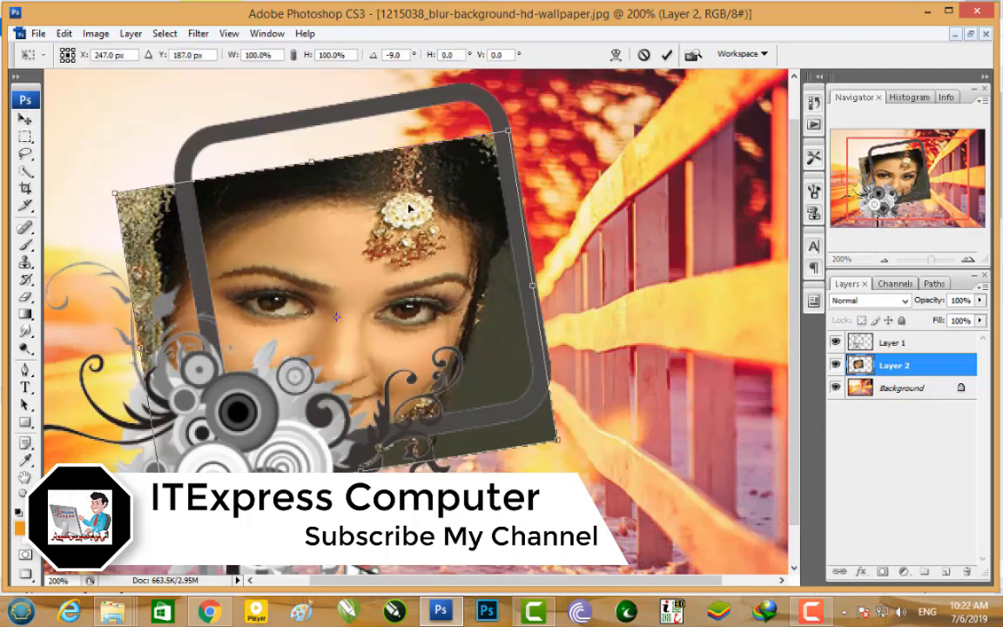
pyautogui.moveTo(409, 191); pyautogui.dragTo(413, 179)
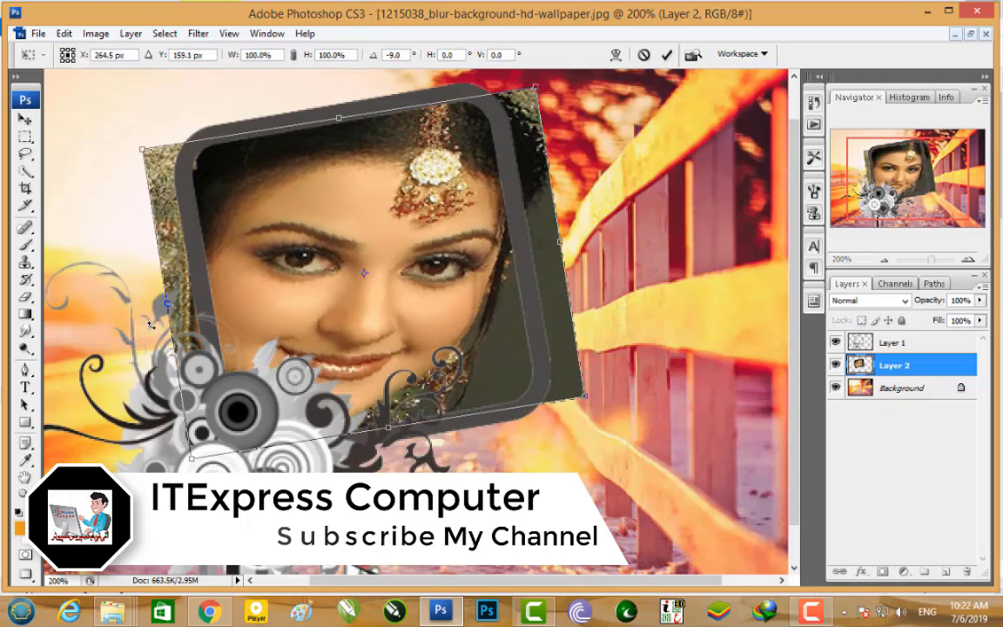
pyautogui.moveTo(168, 303); pyautogui.dragTo(196, 300)
pyautogui.moveTo(563, 244); pyautogui.dragTo(539, 253)
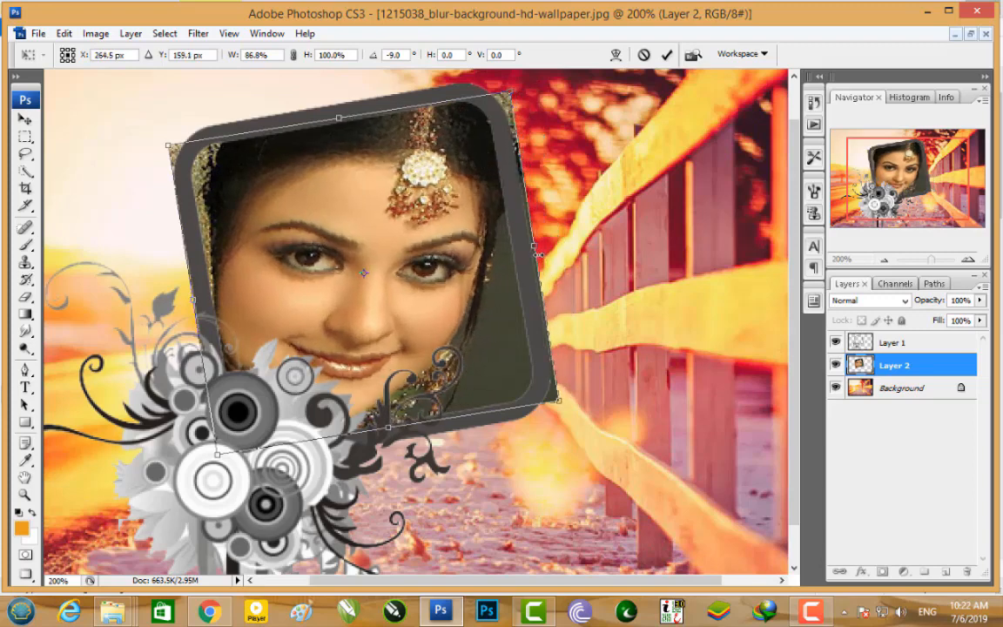
pyautogui.press('Return')
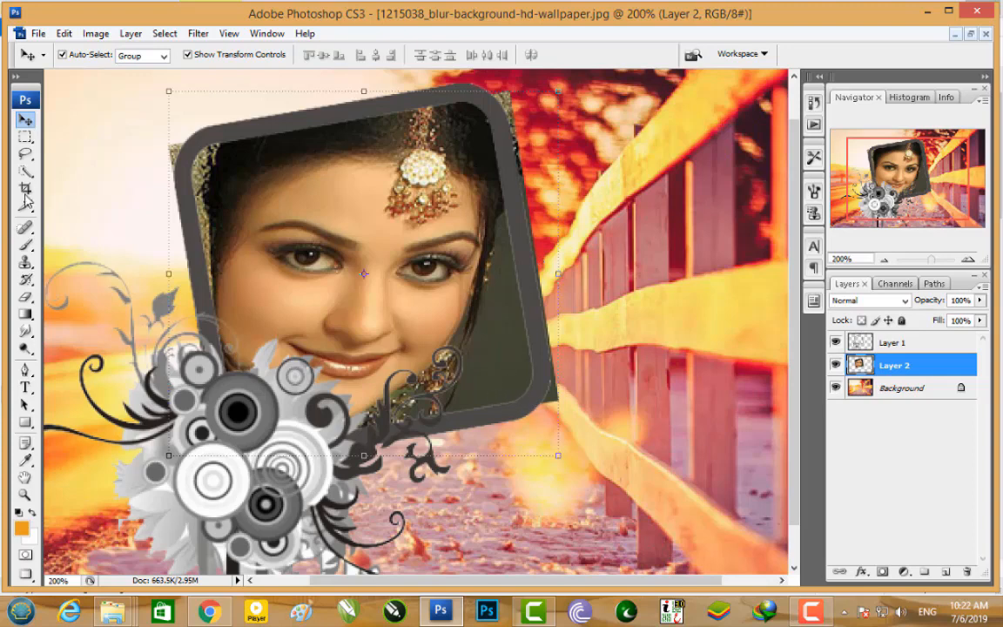
# Erase the portrait corners protruding outside the decorative frame with a 30 px eraser brush
pyautogui.click(26, 297)
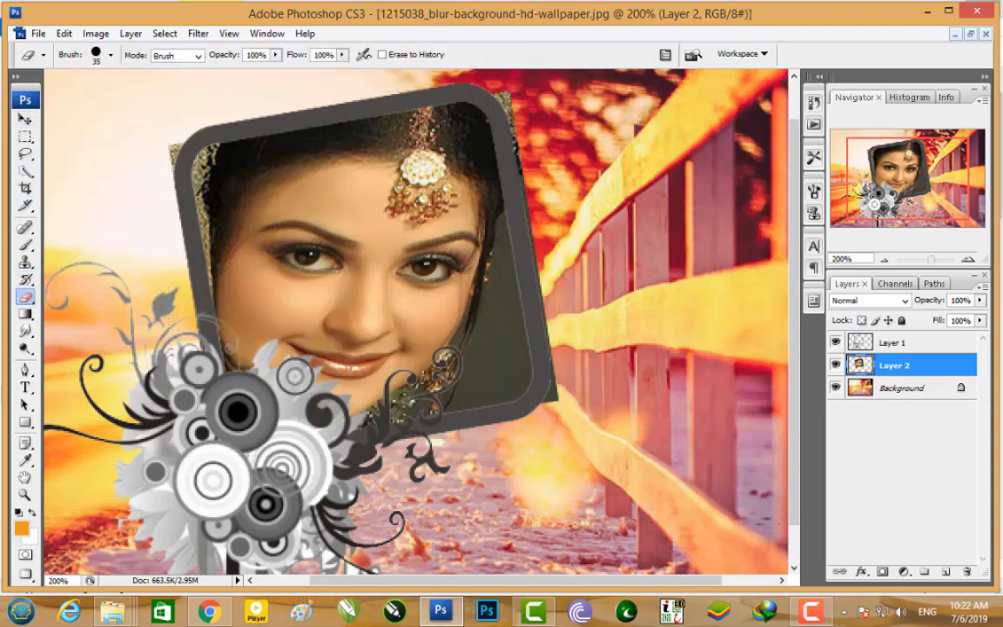
pyautogui.rightClick(567, 389)
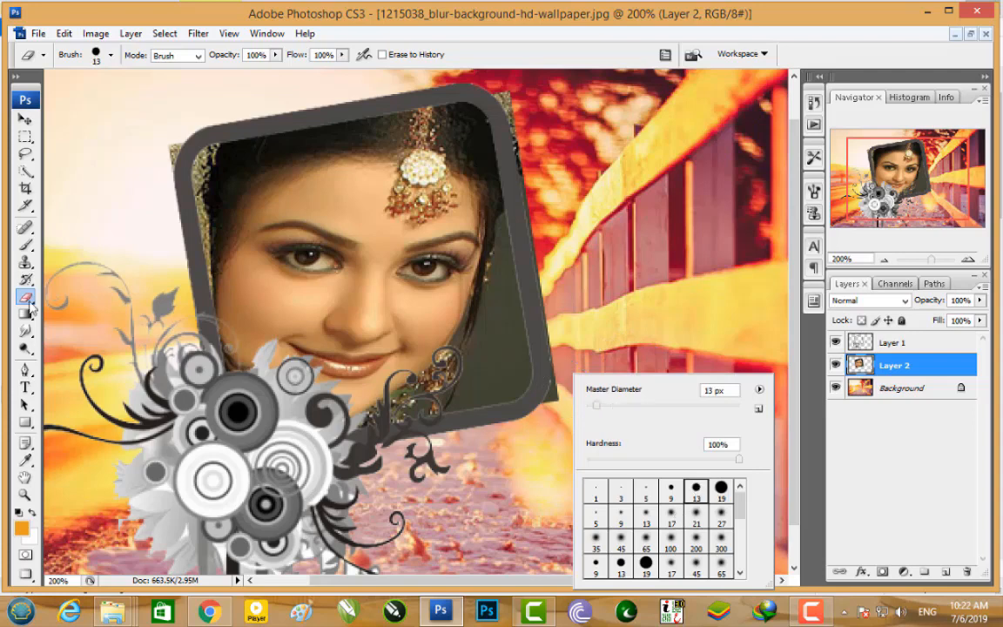
pyautogui.click(812, 342)
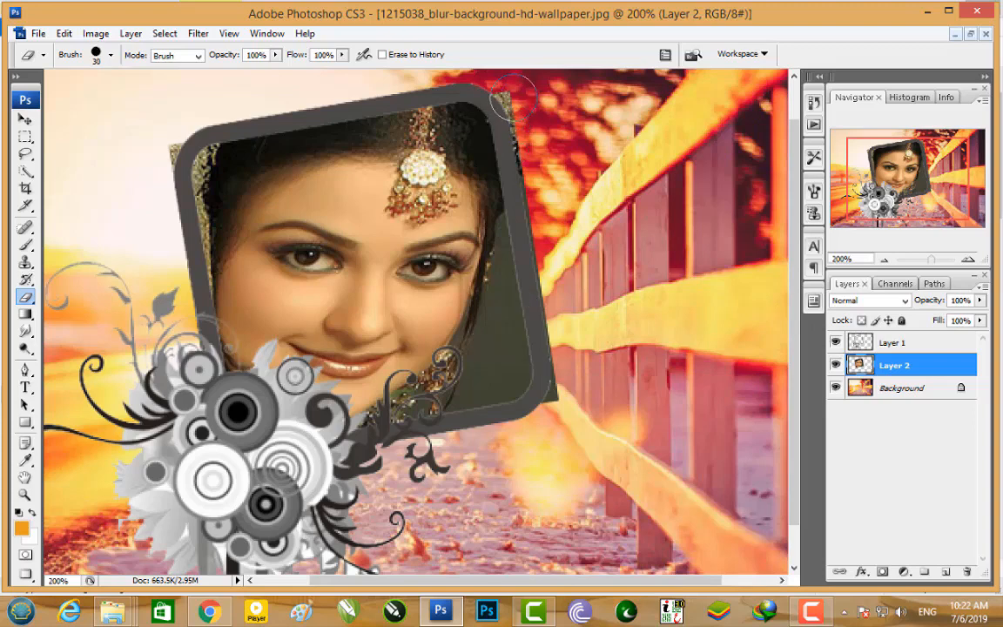
pyautogui.moveTo(514, 98); pyautogui.dragTo(534, 146)
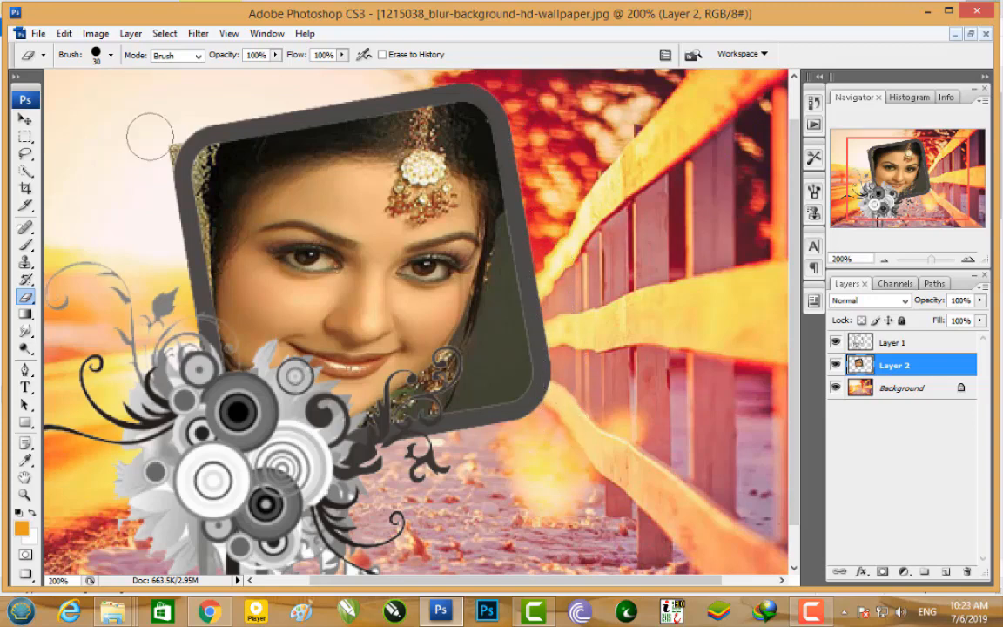
pyautogui.moveTo(171, 139); pyautogui.dragTo(167, 148)
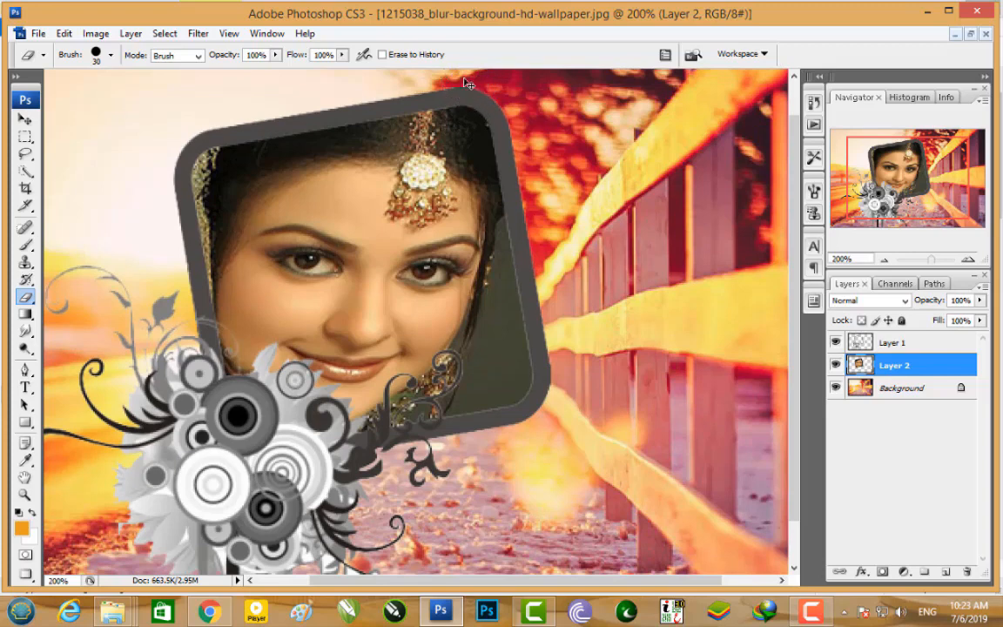
pyautogui.hotkey('ctrl', '-')
pyautogui.hotkey('ctrl', '-')
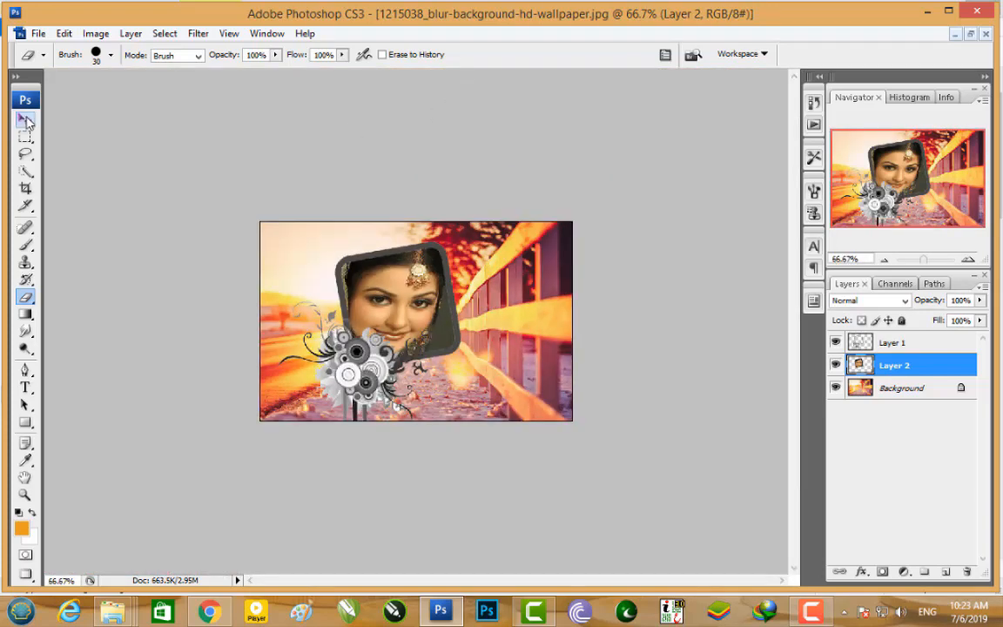
# Deselect the portrait layer and close the finished wallpaper composition without saving it
pyautogui.click(25, 122)
pyautogui.click(705, 321)
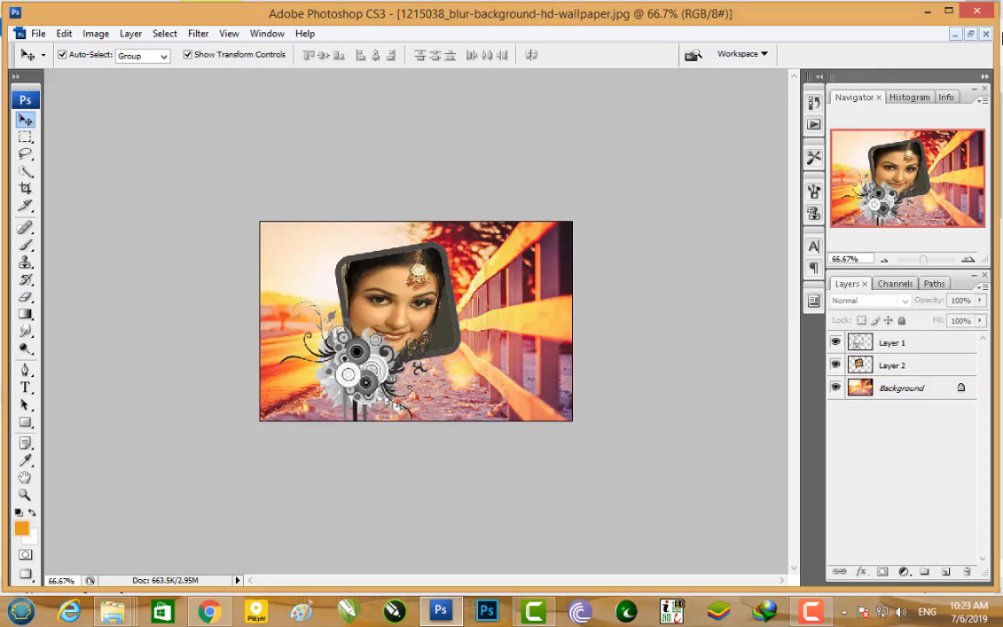
pyautogui.click(970, 34)
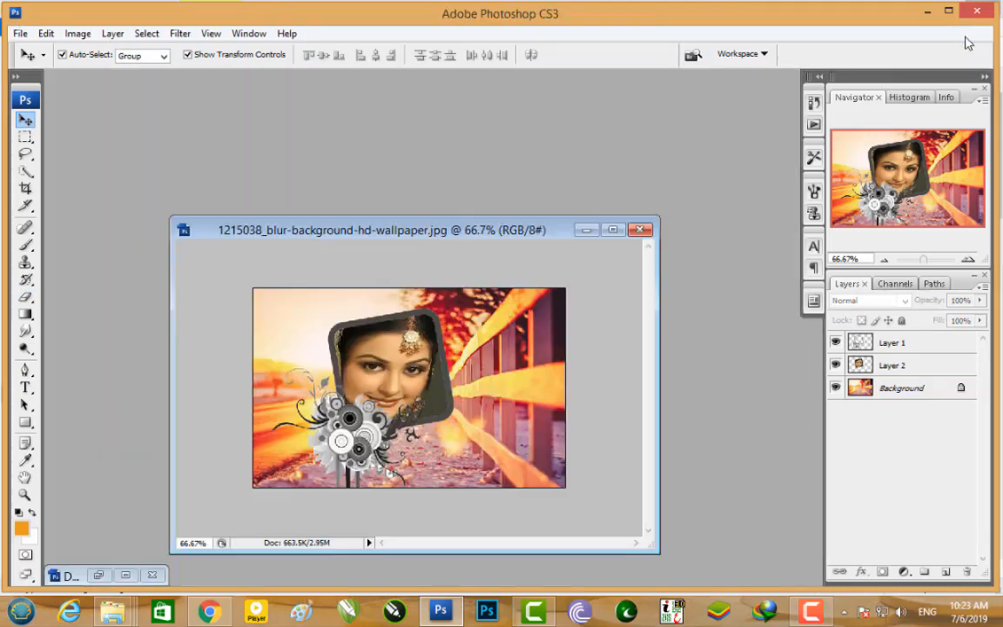
pyautogui.click(645, 231)
pyautogui.click(514, 255)
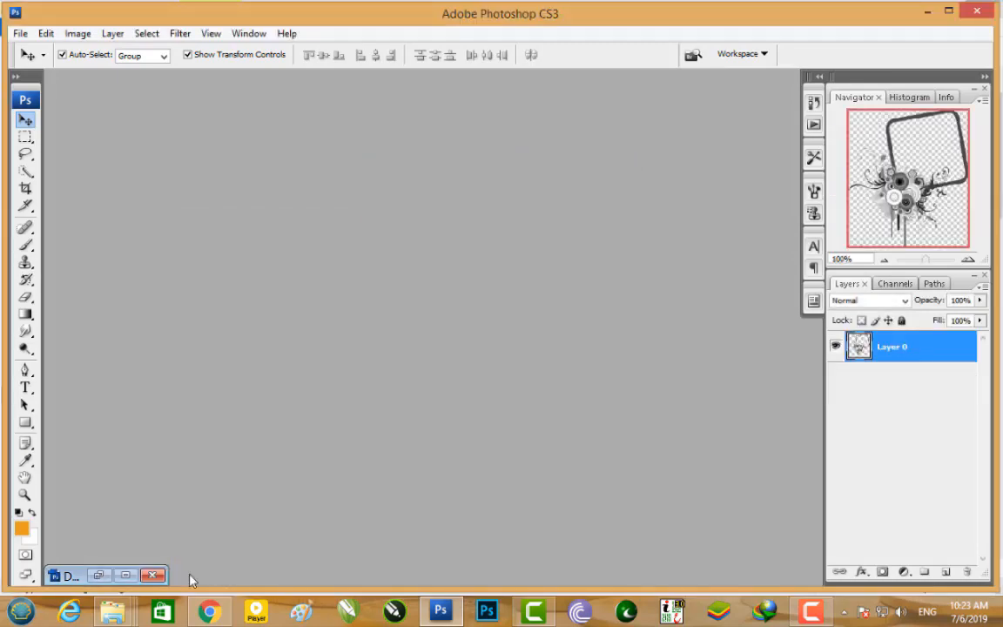
# Open 3-frames-psd51078 from the KERETEK folder in Photoshop and reposition its window in the workspace
pyautogui.click(128, 616)
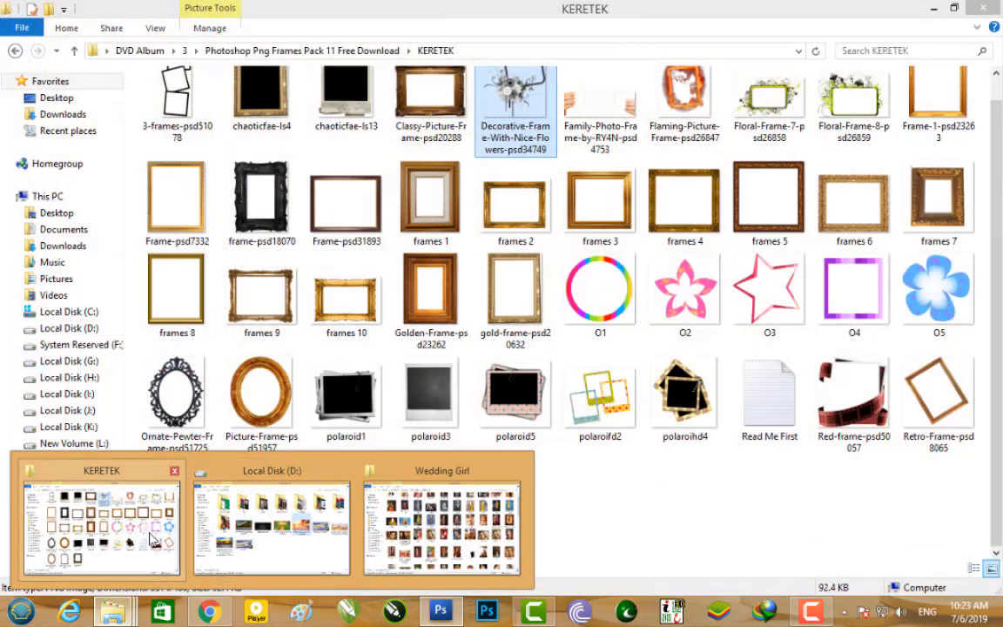
pyautogui.click(101, 522)
pyautogui.scroll(1, 375, 279)
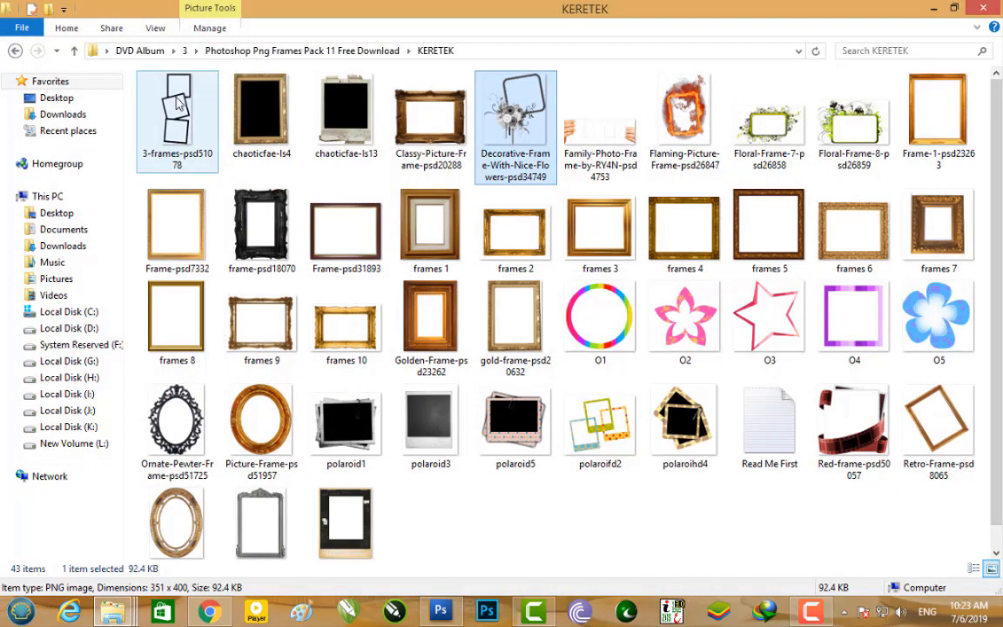
pyautogui.moveTo(177, 103); pyautogui.dragTo(477, 329)
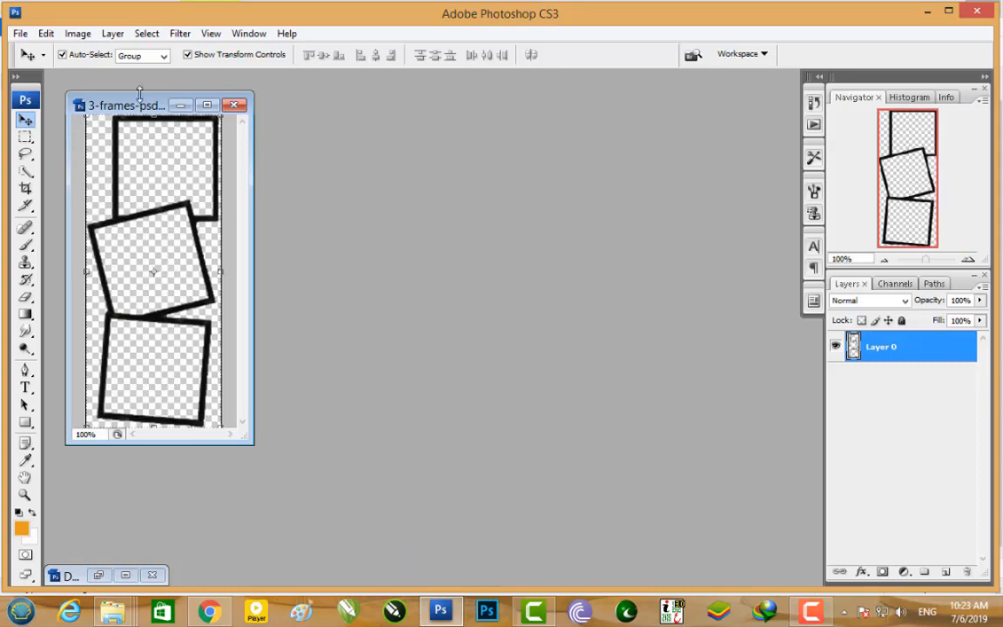
pyautogui.moveTo(139, 96); pyautogui.dragTo(327, 129)
# Open 137672-nature-path-blurred-748x421 from Local Disk (D:) in Photoshop and shift its window to expose the three-frames document
pyautogui.moveTo(126, 614)
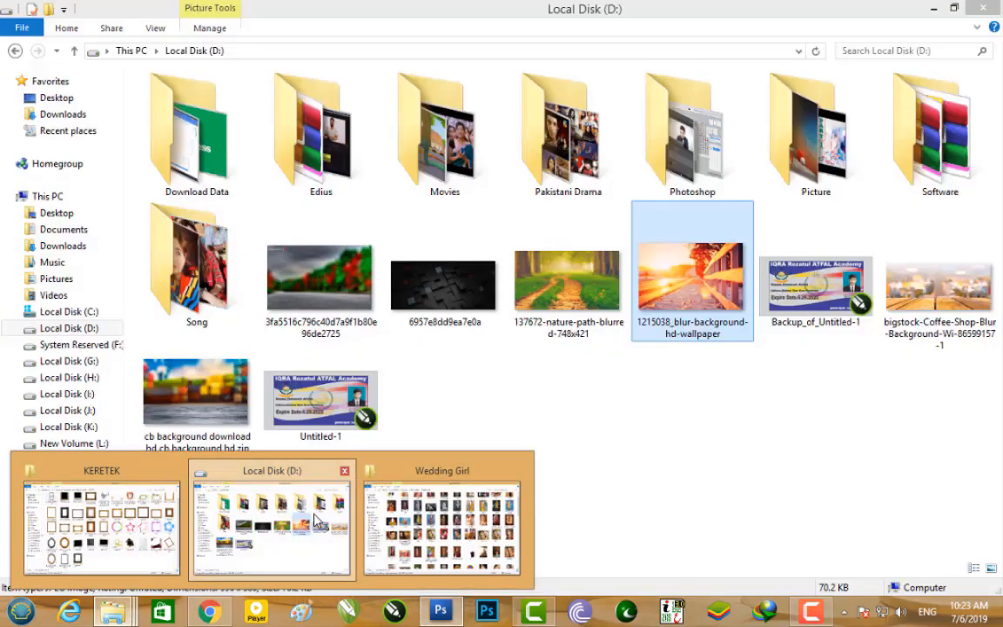
pyautogui.click(272, 523)
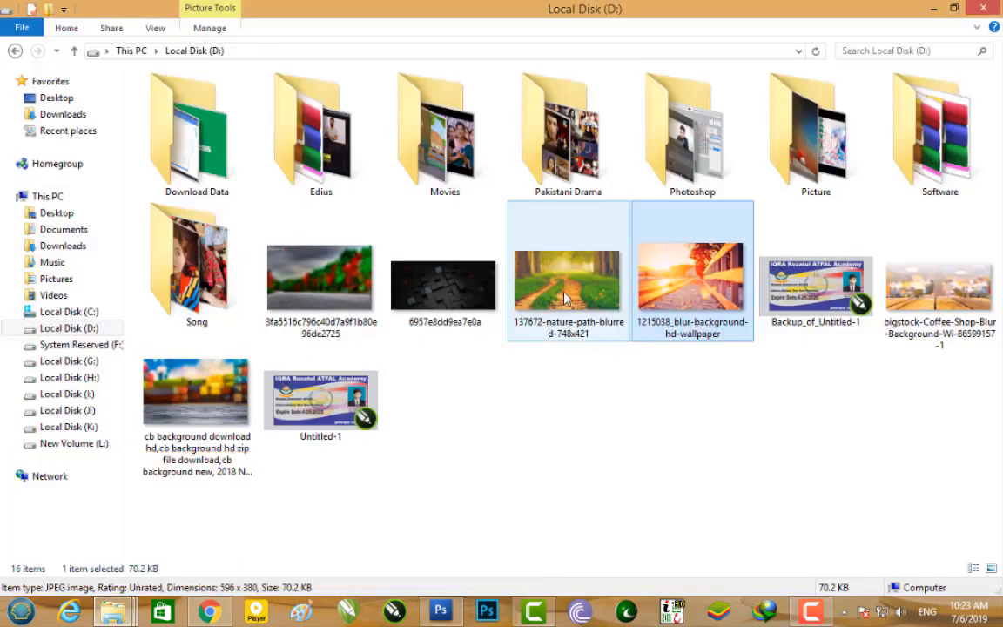
pyautogui.moveTo(566, 298); pyautogui.dragTo(397, 222)
pyautogui.moveTo(426, 113); pyautogui.dragTo(467, 334)
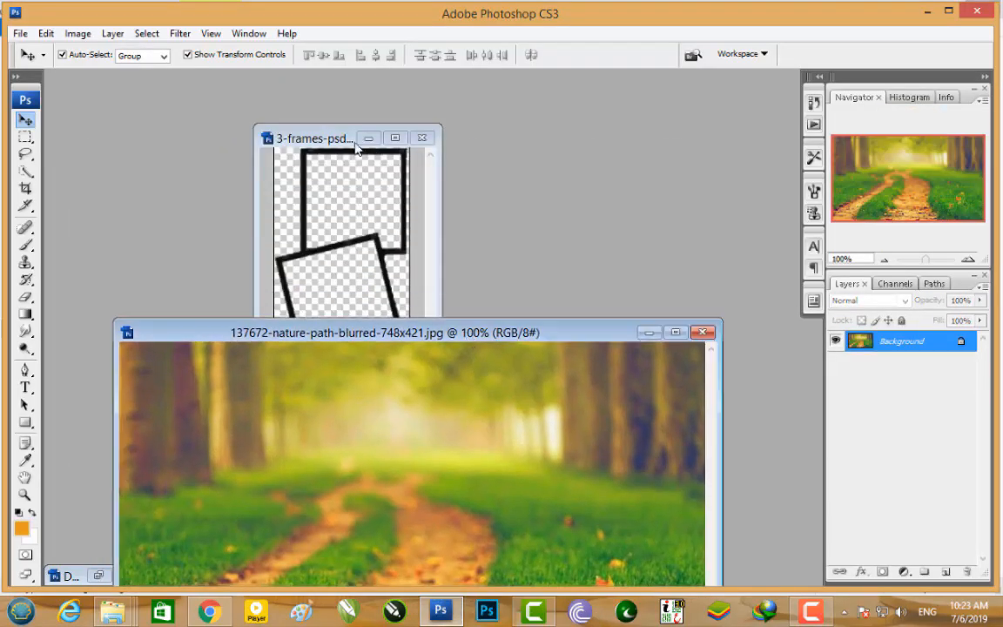
# Copy the three stacked frames onto the nature path image as a new layer and position them near its right edge
pyautogui.click(326, 139)
pyautogui.moveTo(300, 223); pyautogui.dragTo(571, 131)
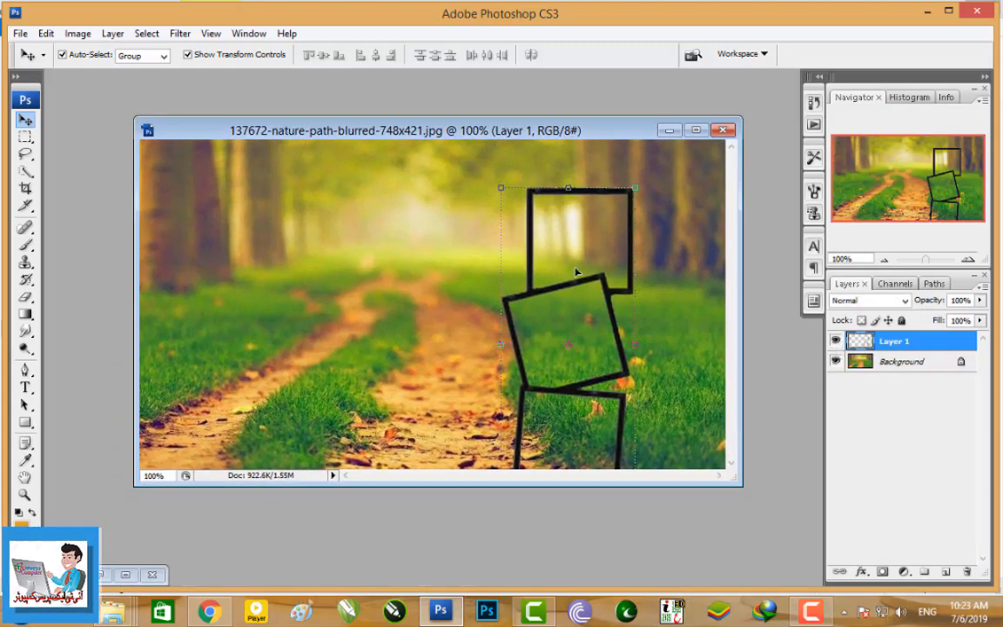
pyautogui.moveTo(601, 280); pyautogui.dragTo(649, 250)
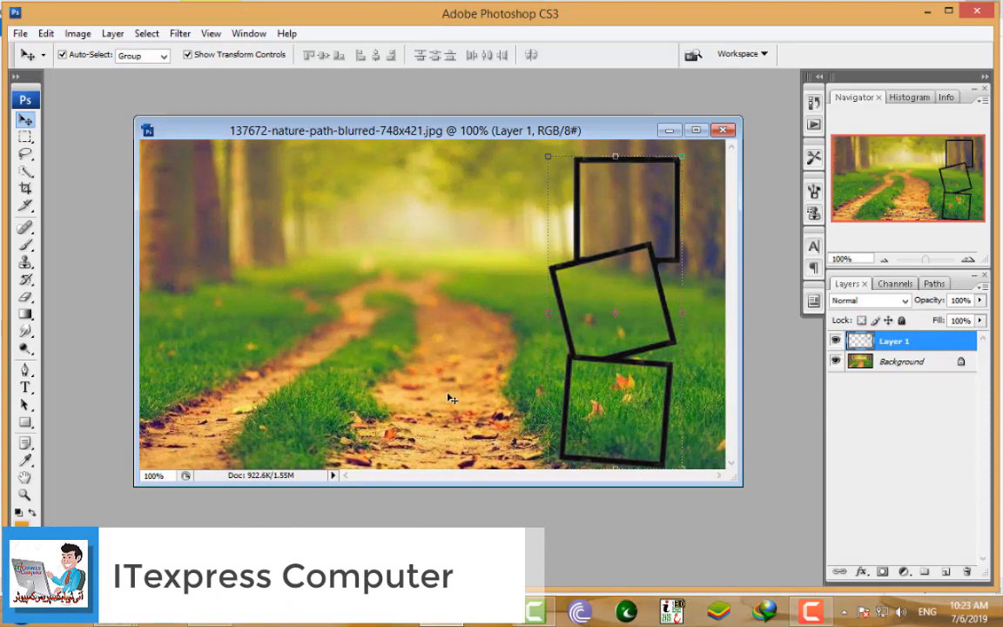
# Paste the copied bride portrait into the nature path image, scale it to 28.2% and place it over the uppermost frame
pyautogui.hotkey('ctrl', 'v')
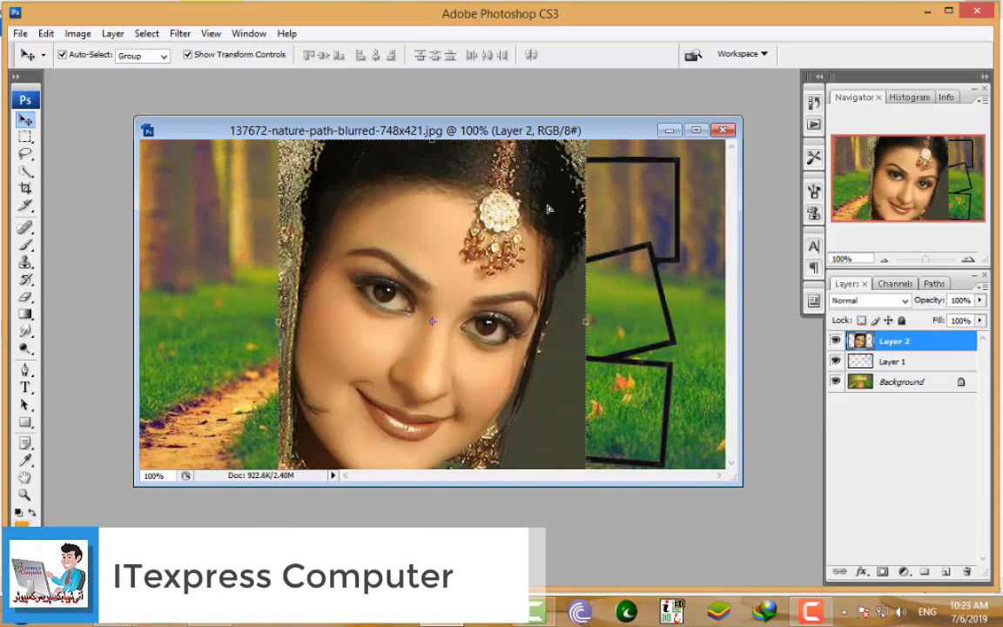
pyautogui.moveTo(545, 212); pyautogui.dragTo(531, 237)
pyautogui.moveTo(553, 199); pyautogui.dragTo(638, 191)
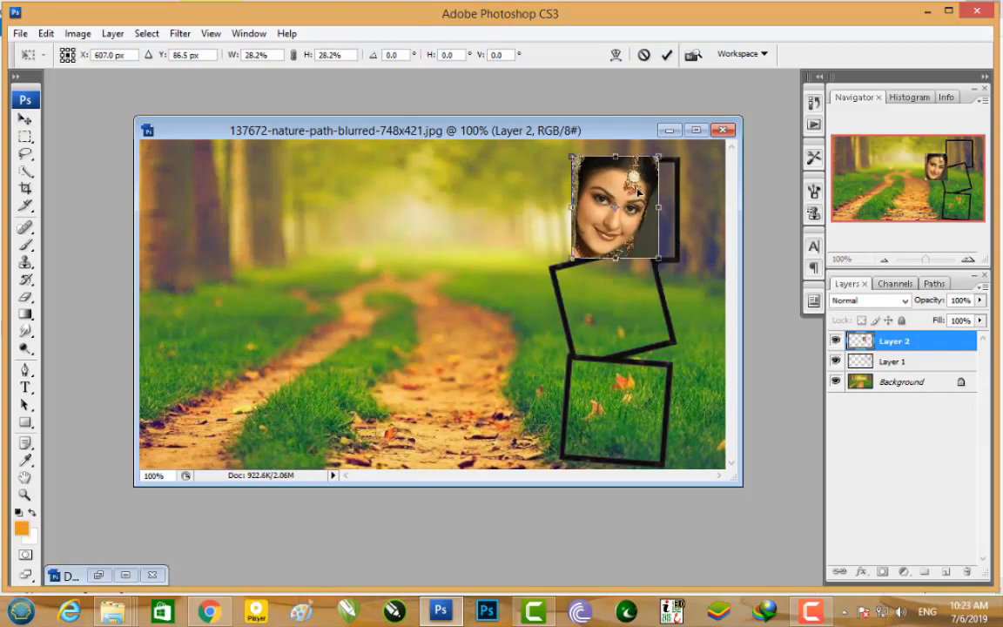
pyautogui.press('Return')
# Shift the portrait further right within the uppermost frame and move its layer beneath the frames layer
pyautogui.hotkey('ctrl', '=')
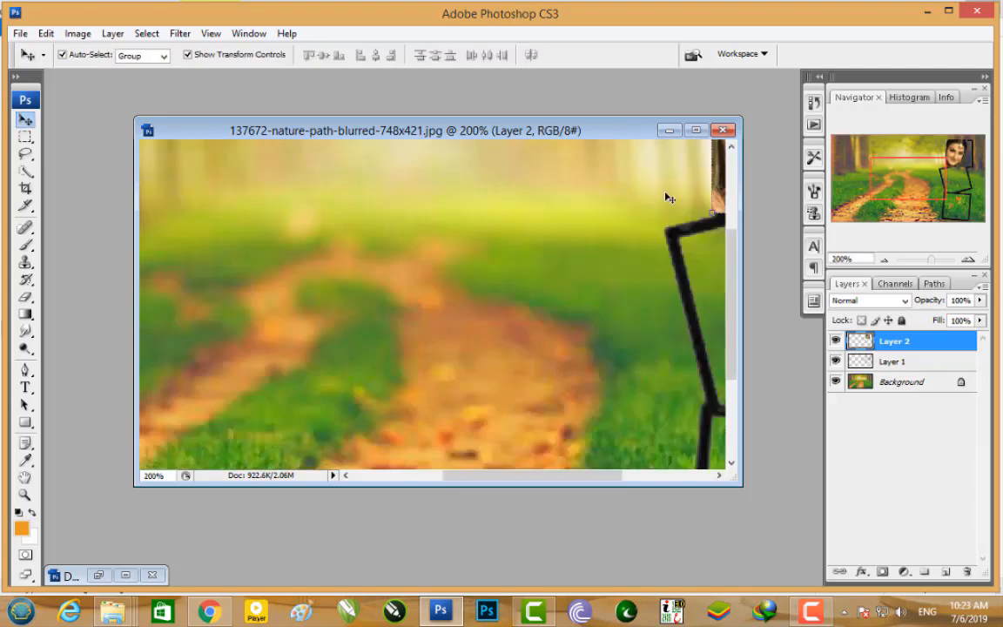
pyautogui.doubleClick(624, 135)
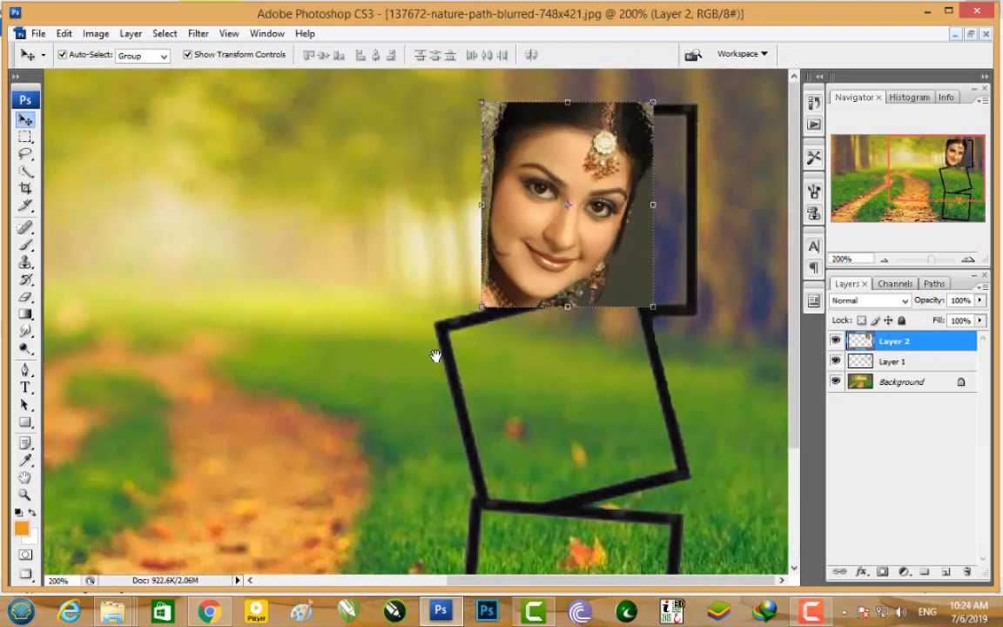
pyautogui.moveTo(636, 201); pyautogui.dragTo(653, 201)
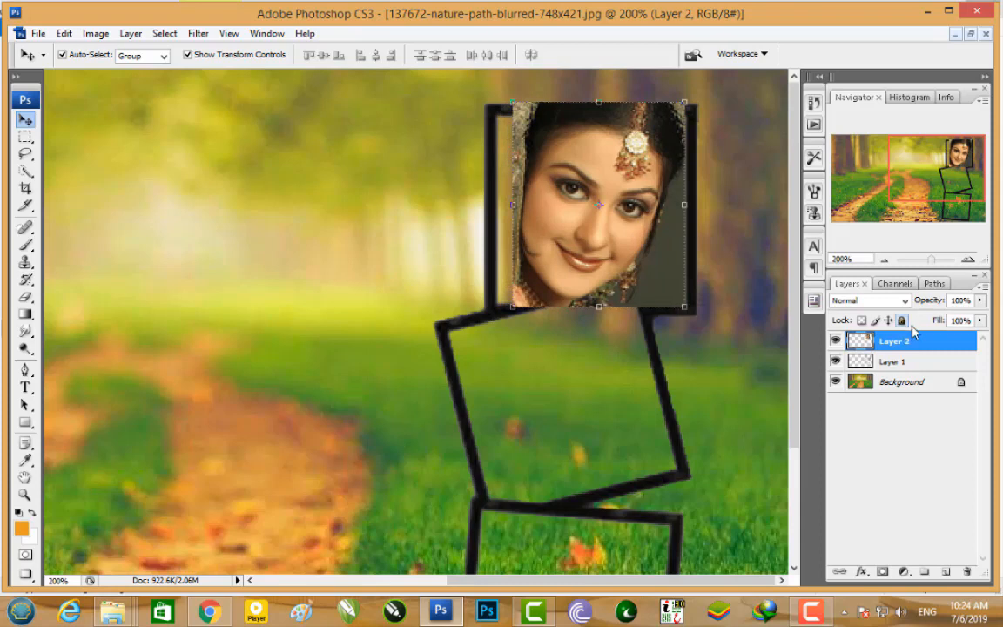
pyautogui.moveTo(907, 345); pyautogui.dragTo(906, 366)
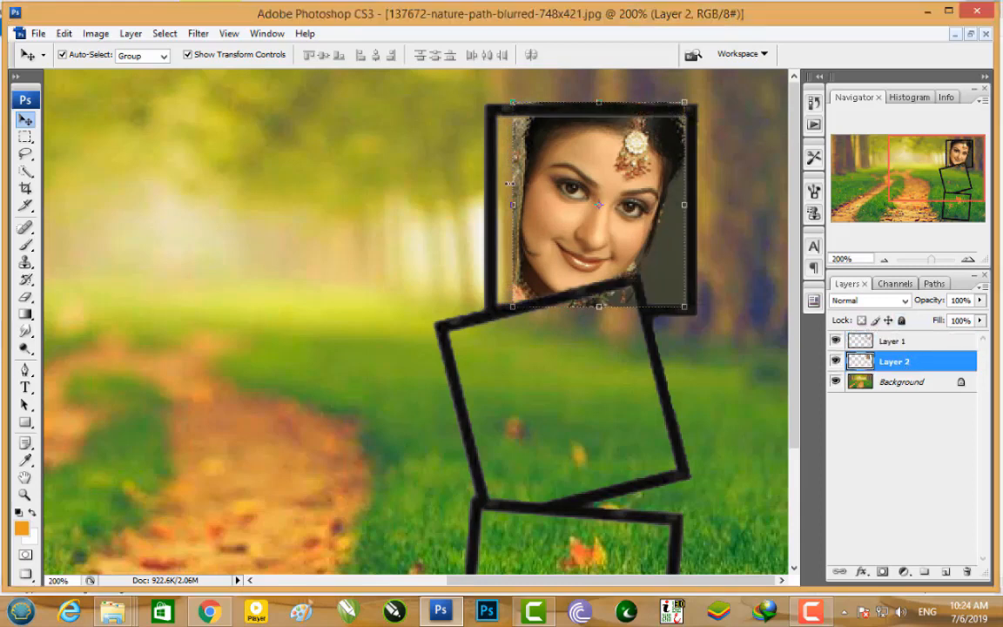
# Widen the portrait in the uppermost frame to 114.5% and nudge it down and left to fill the opening
pyautogui.moveTo(513, 206); pyautogui.dragTo(495, 208)
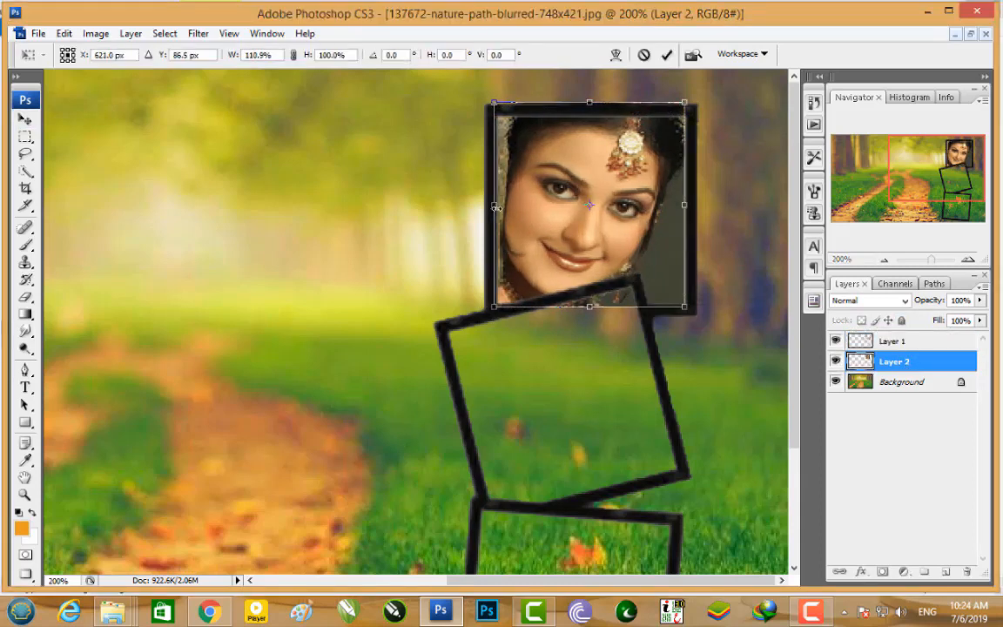
pyautogui.moveTo(684, 205); pyautogui.dragTo(691, 206)
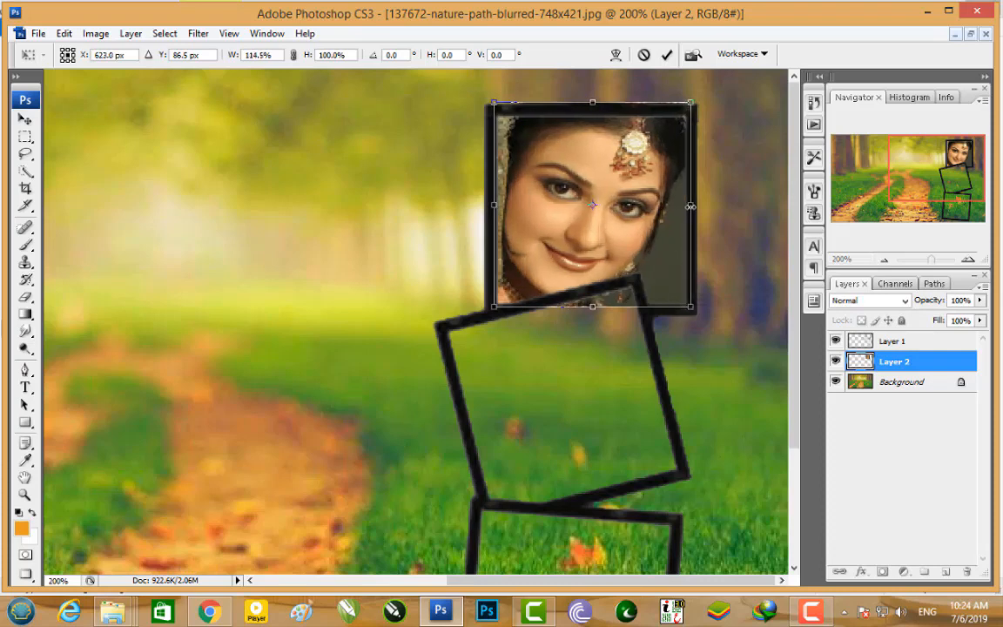
pyautogui.press('Return')
pyautogui.click(421, 149)
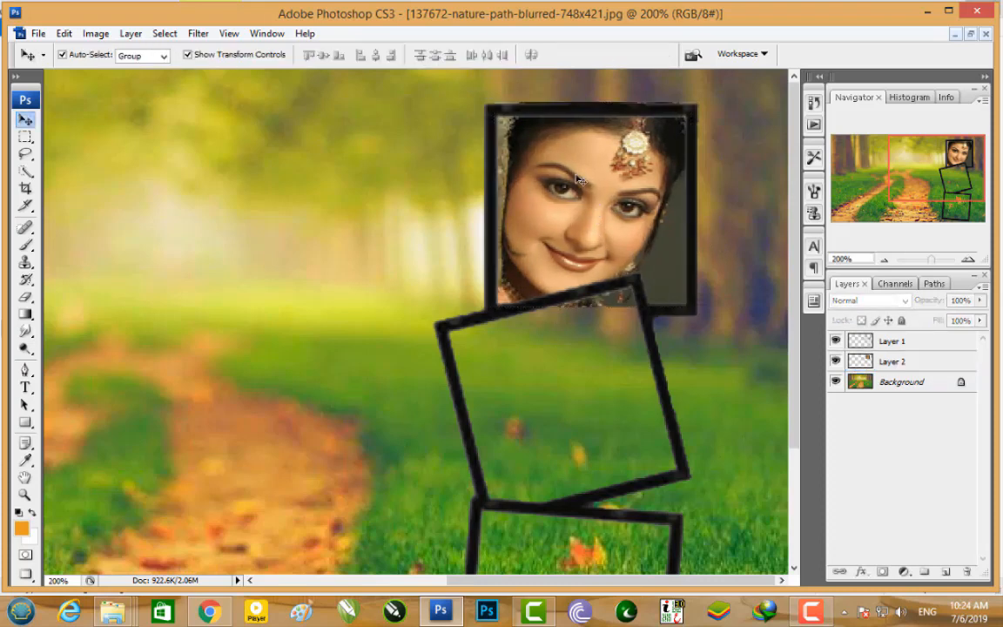
pyautogui.click(631, 164)
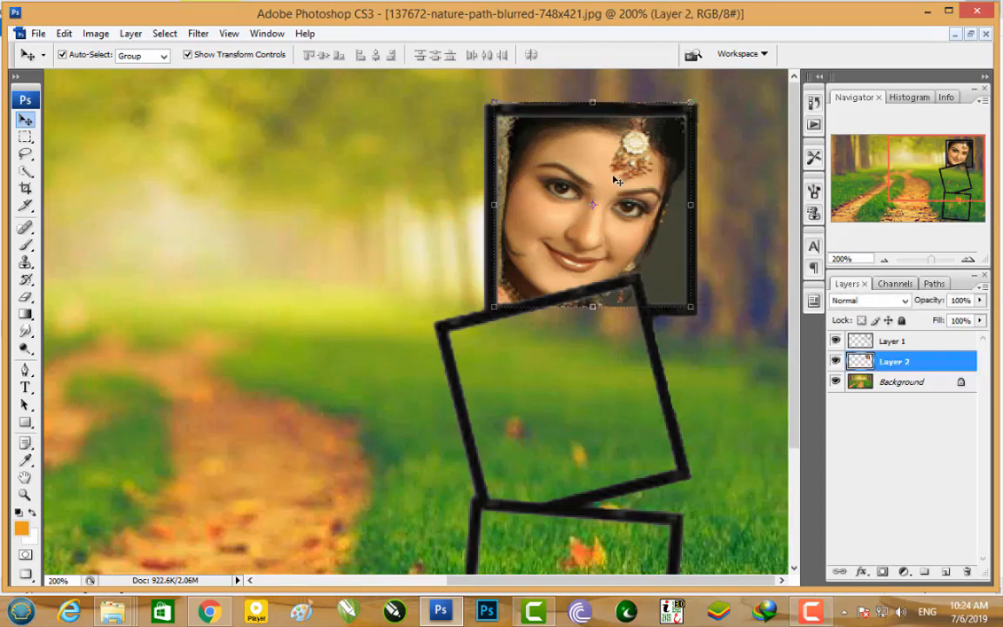
pyautogui.press('Down')
pyautogui.press('Left')
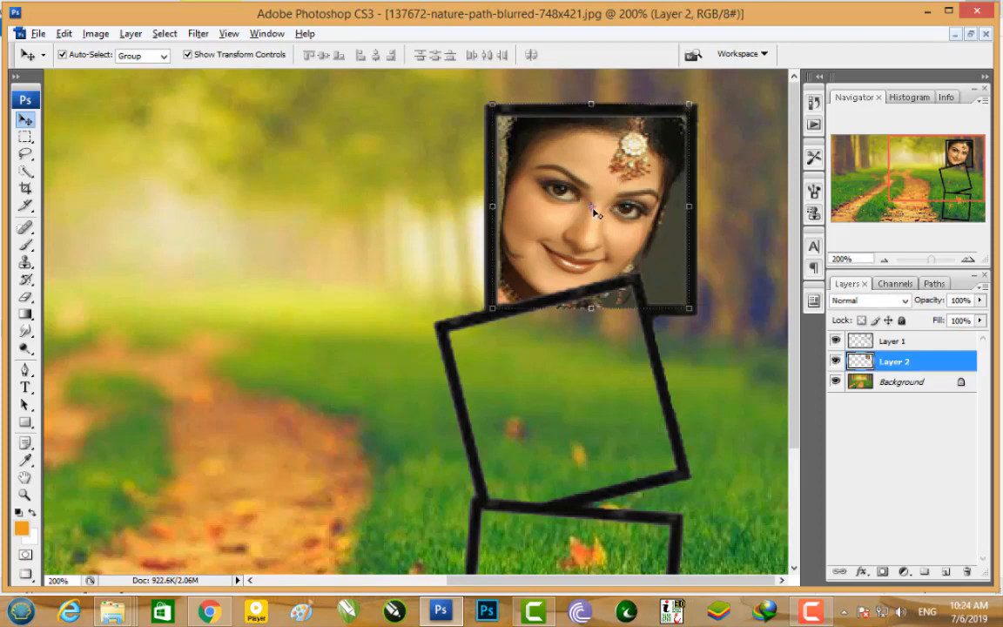
pyautogui.hotkey('ctrl', 't')
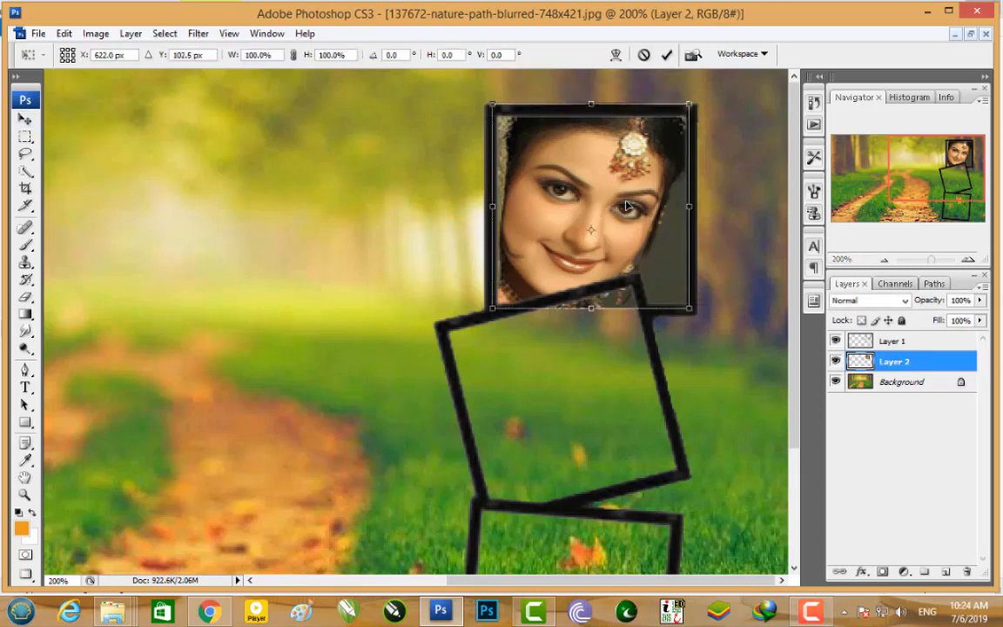
pyautogui.moveTo(577, 218); pyautogui.dragTo(557, 396)
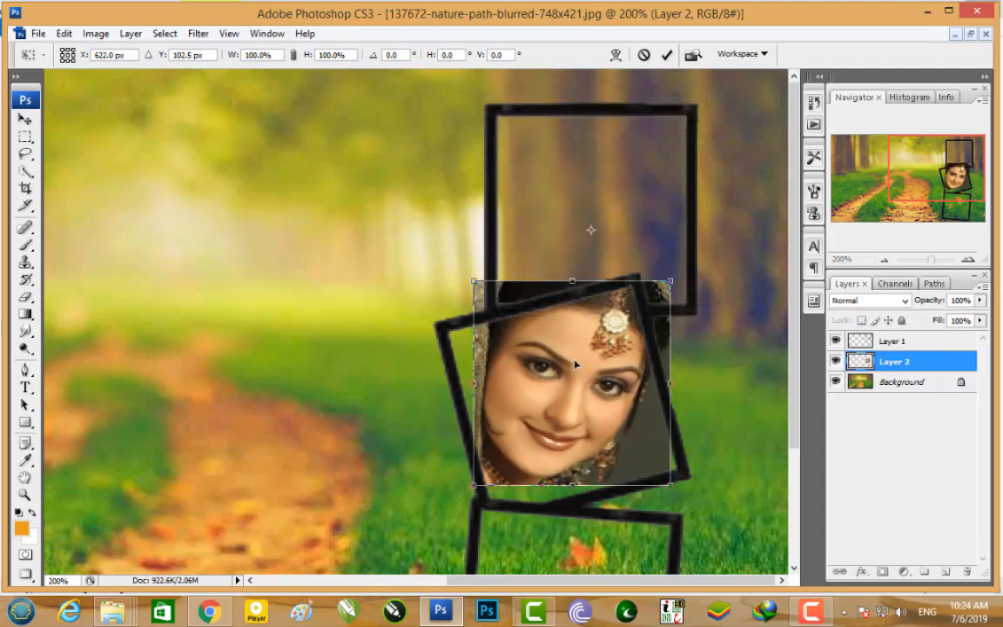
pyautogui.hotkey('ctrl', 'z')
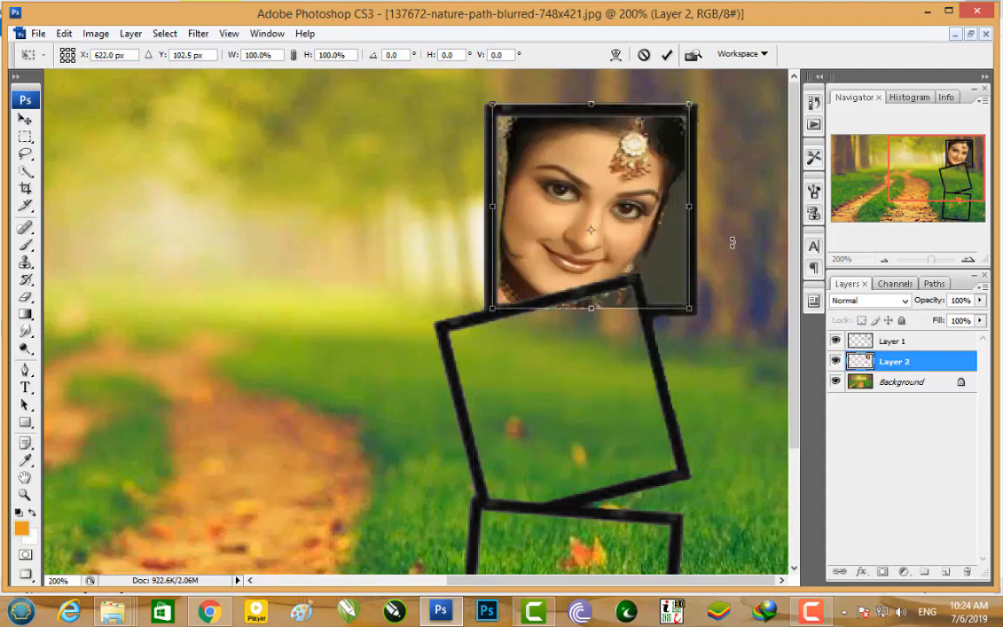
pyautogui.press('Return')
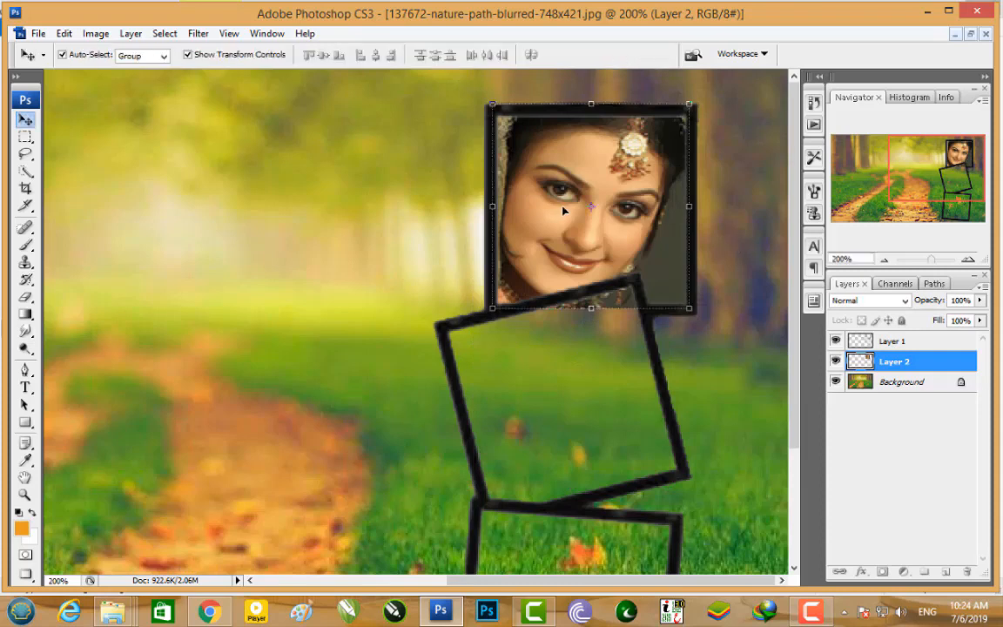
# Duplicate the portrait over the tilted middle frame and flip the copy horizontally
pyautogui.moveTo(559, 198); pyautogui.dragTo(547, 392)
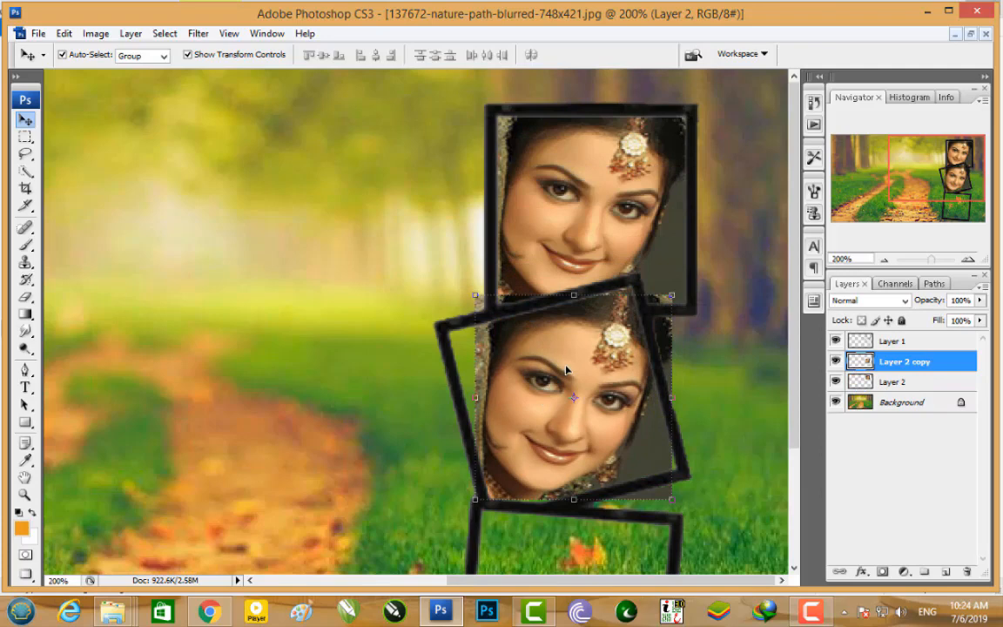
pyautogui.rightClick(583, 359)
pyautogui.click(571, 355)
pyautogui.hotkey('ctrl', 't')
pyautogui.rightClick(571, 357)
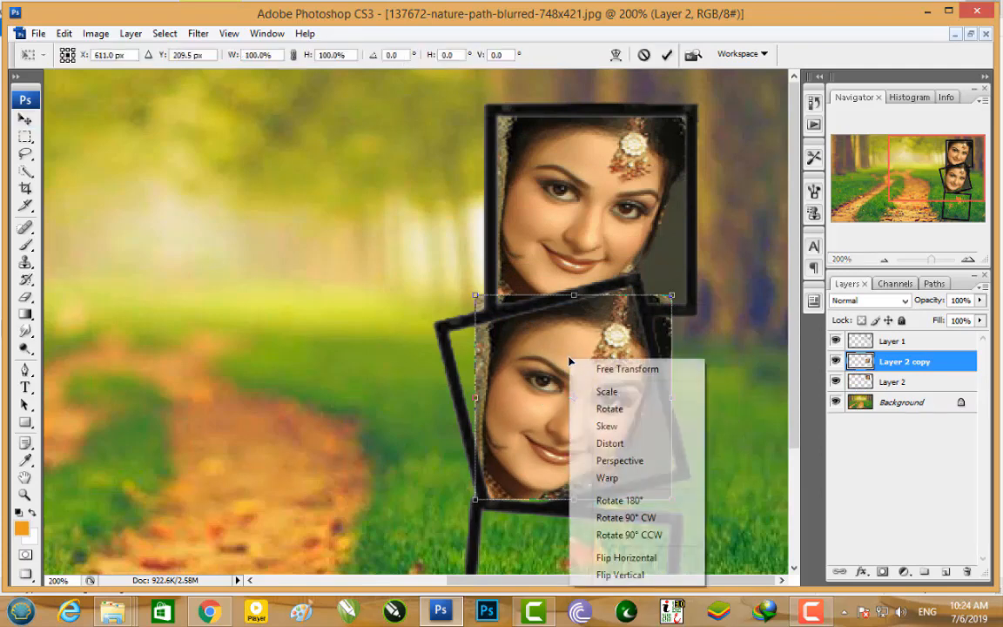
pyautogui.click(642, 562)
# Reposition the flipped portrait and rotate it about 11.3° counterclockwise to match the middle frame
pyautogui.moveTo(592, 399); pyautogui.dragTo(566, 413)
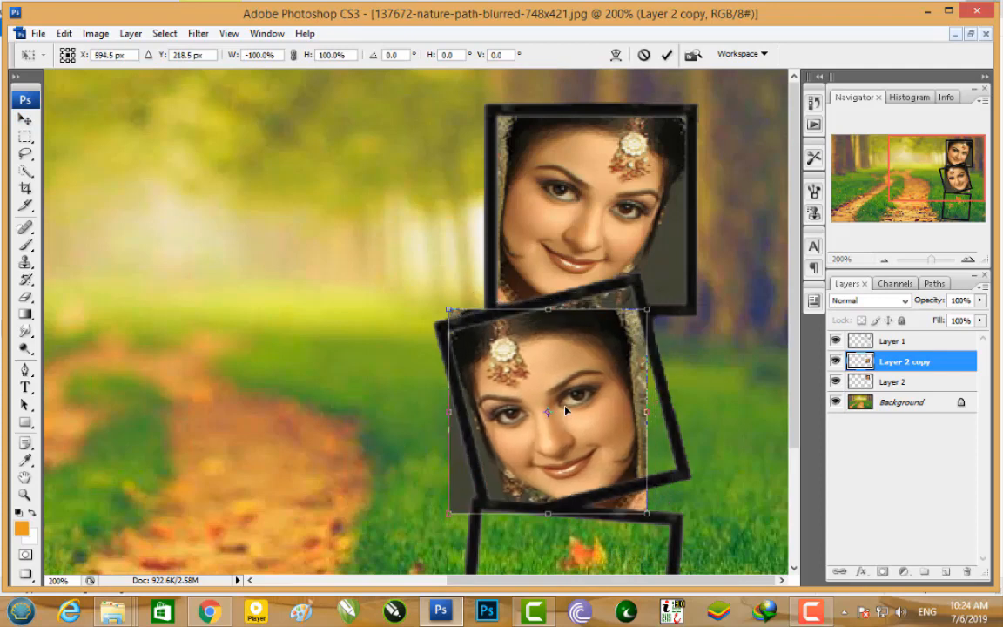
pyautogui.moveTo(656, 304); pyautogui.dragTo(591, 334)
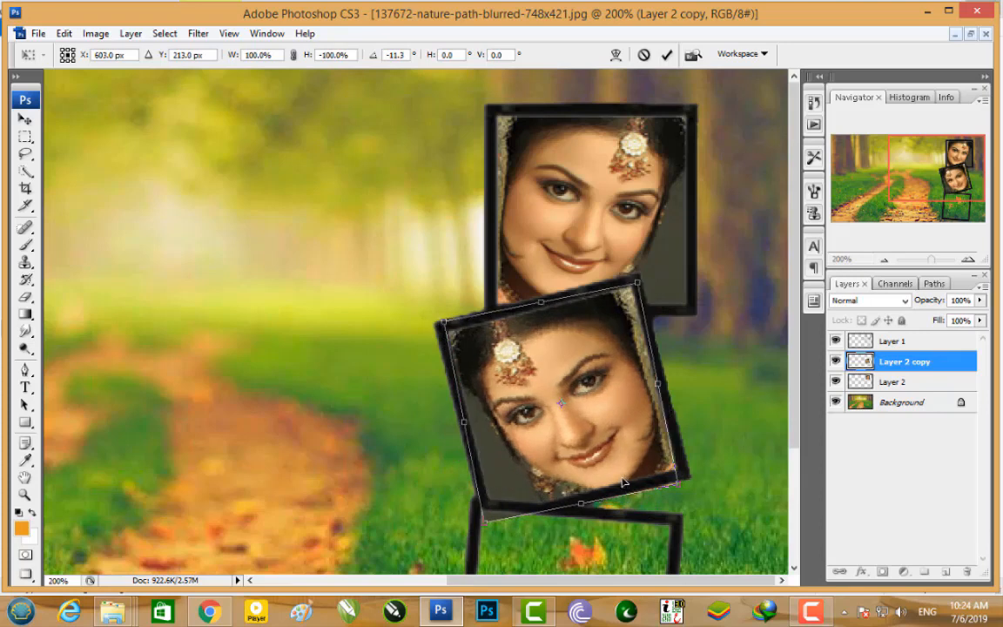
pyautogui.press('Return')
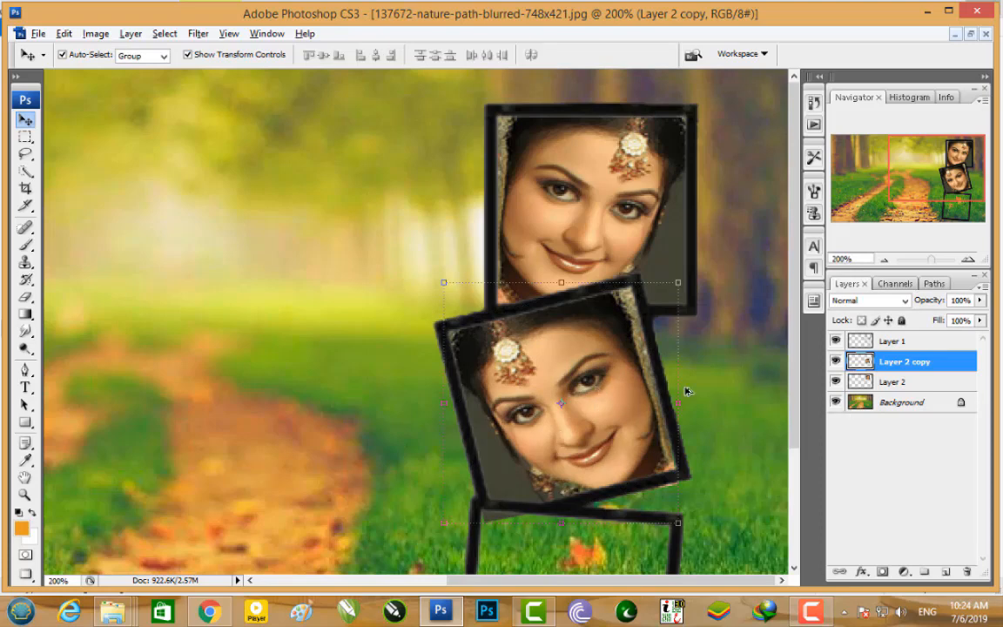
# Duplicate the middle portrait over the lowest frame and rotate the copy 17.9° clockwise
pyautogui.scroll(-5, 783, 351)
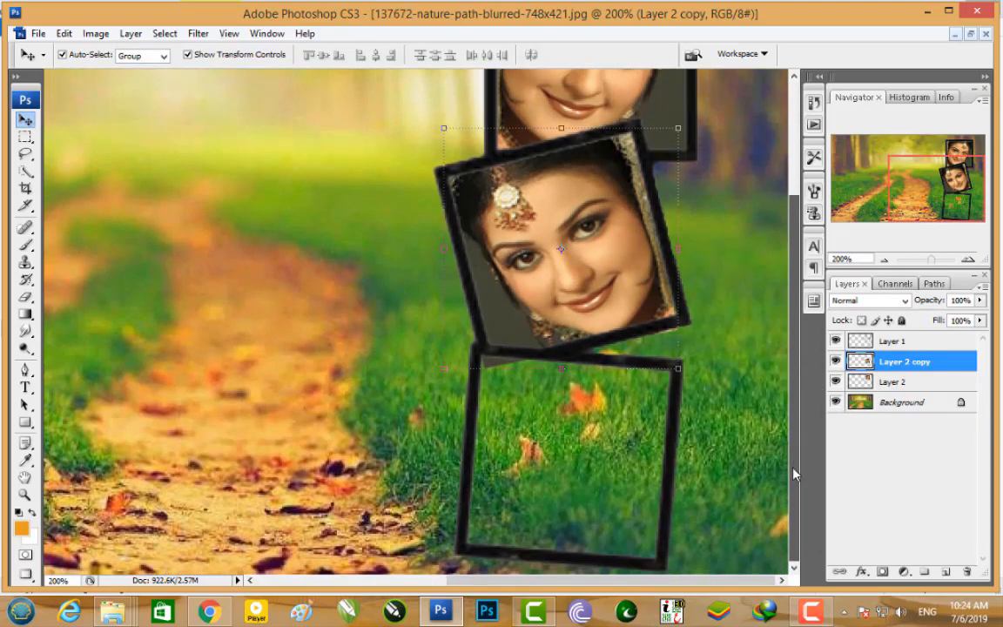
pyautogui.moveTo(556, 276); pyautogui.dragTo(554, 486)
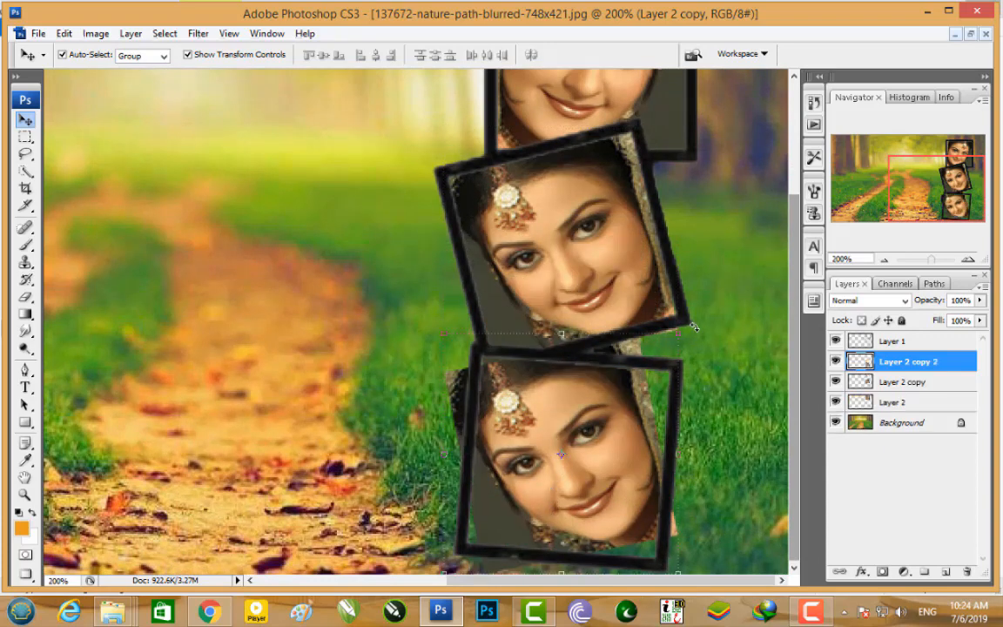
pyautogui.moveTo(694, 327); pyautogui.dragTo(725, 377)
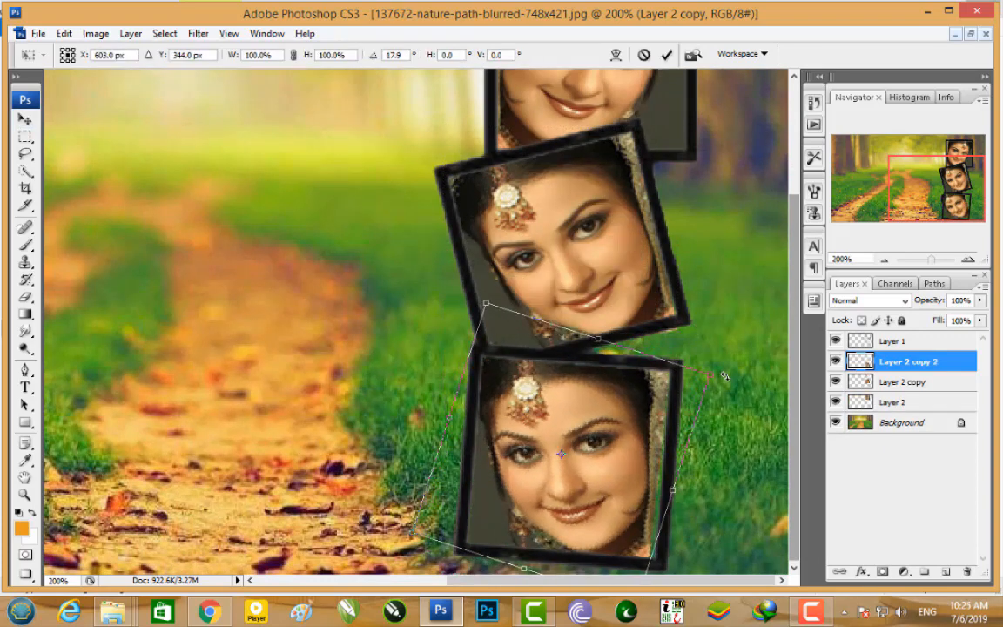
pyautogui.press('Return')
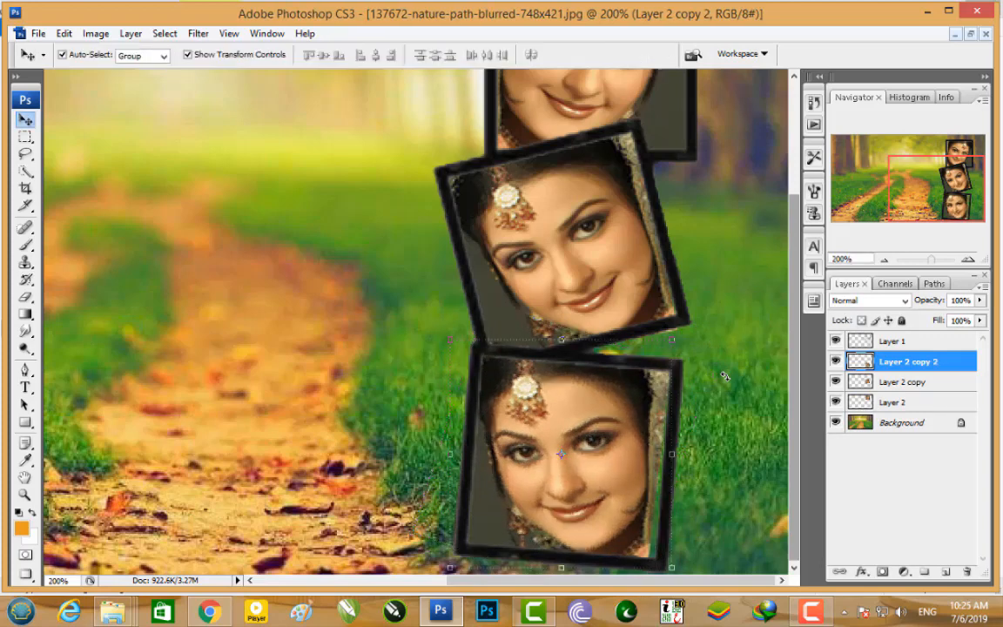
# Nudge the lowest portrait right and slightly down to cover its frame opening
pyautogui.press('Right')
pyautogui.press('Right')
pyautogui.press('Right')
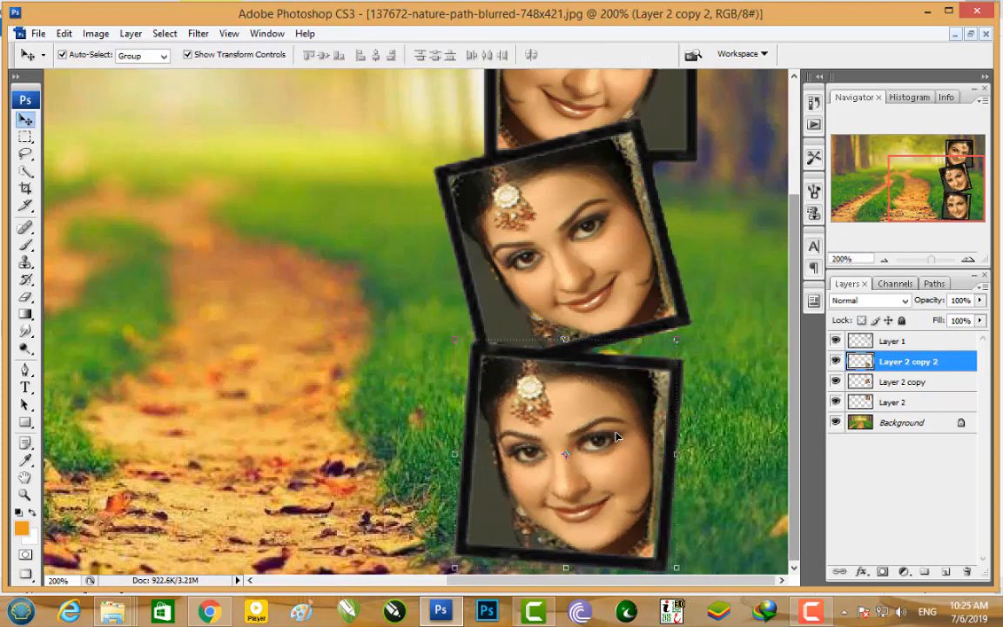
pyautogui.press('Down')
pyautogui.press('Right')
pyautogui.press('Down')
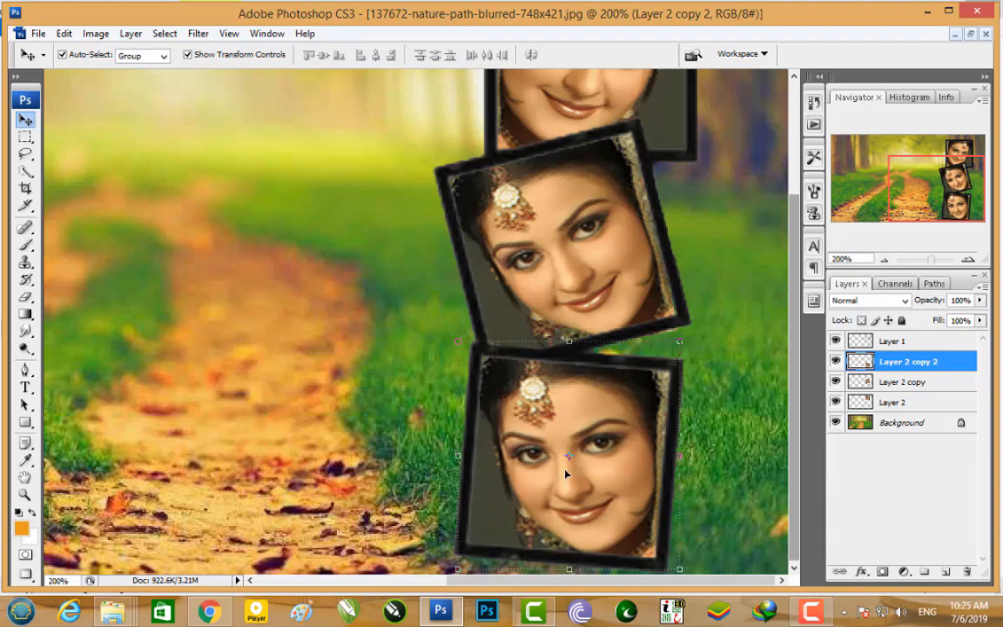
# Flip the lowest portrait horizontally, then rotate it about 7.4° clockwise and shift it to fit its frame
pyautogui.hotkey('ctrl', 't')
pyautogui.rightClick(567, 476)
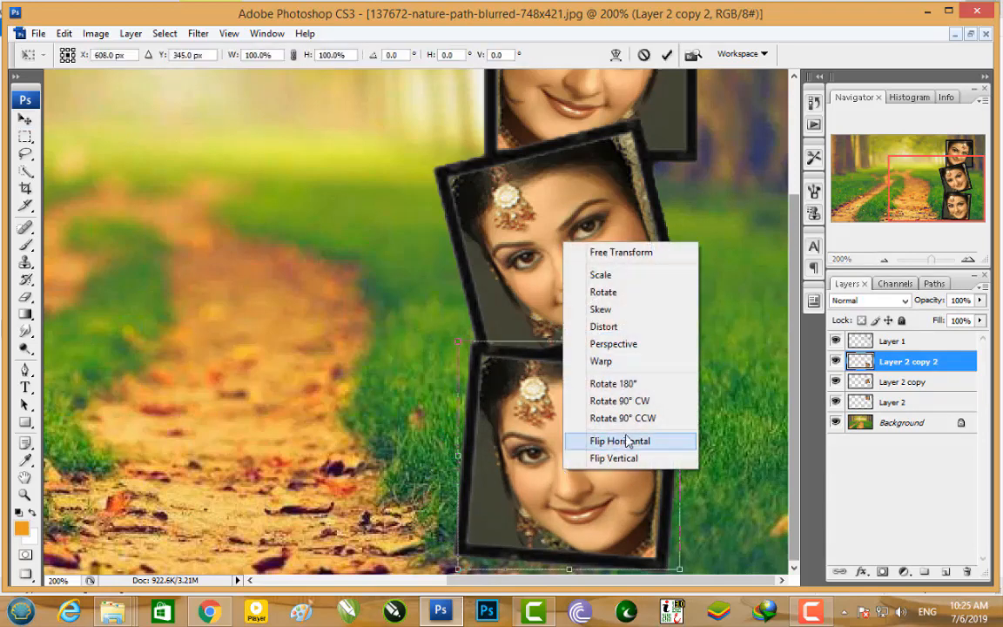
pyautogui.click(627, 440)
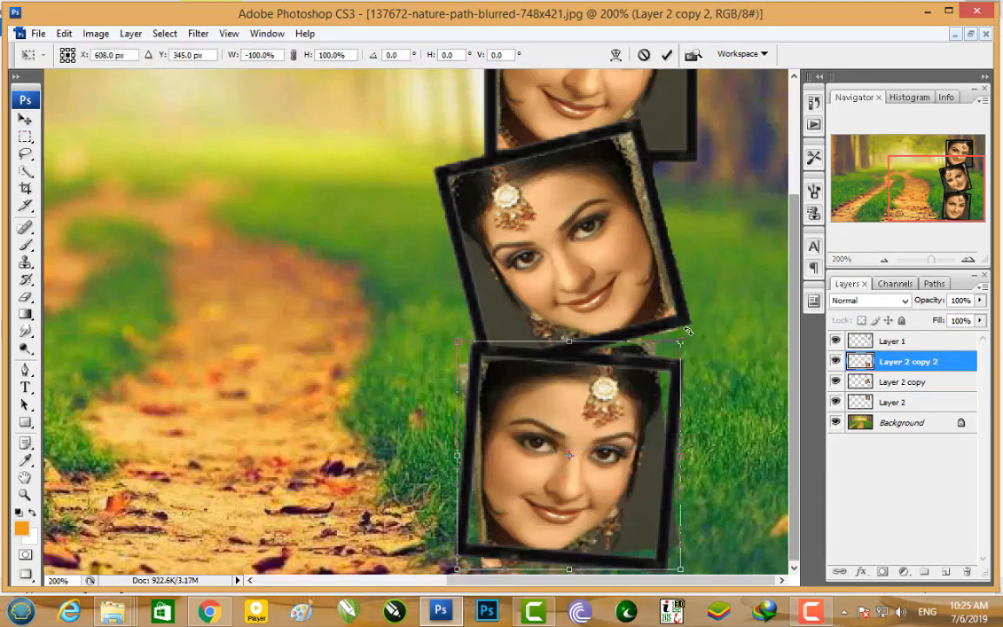
pyautogui.moveTo(689, 331); pyautogui.dragTo(701, 351)
pyautogui.moveTo(602, 414); pyautogui.dragTo(601, 418)
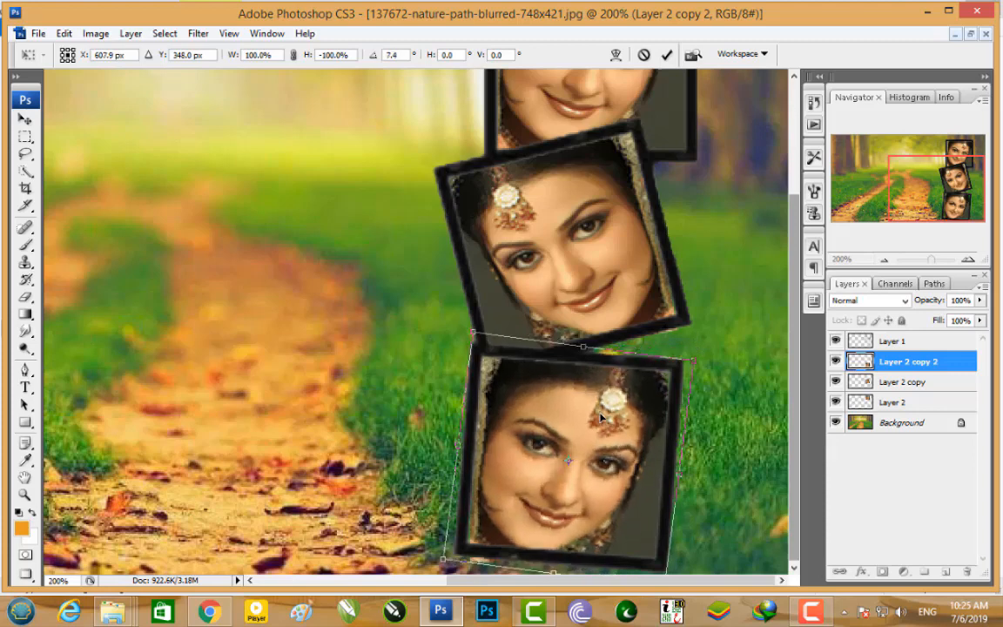
pyautogui.press('Return')
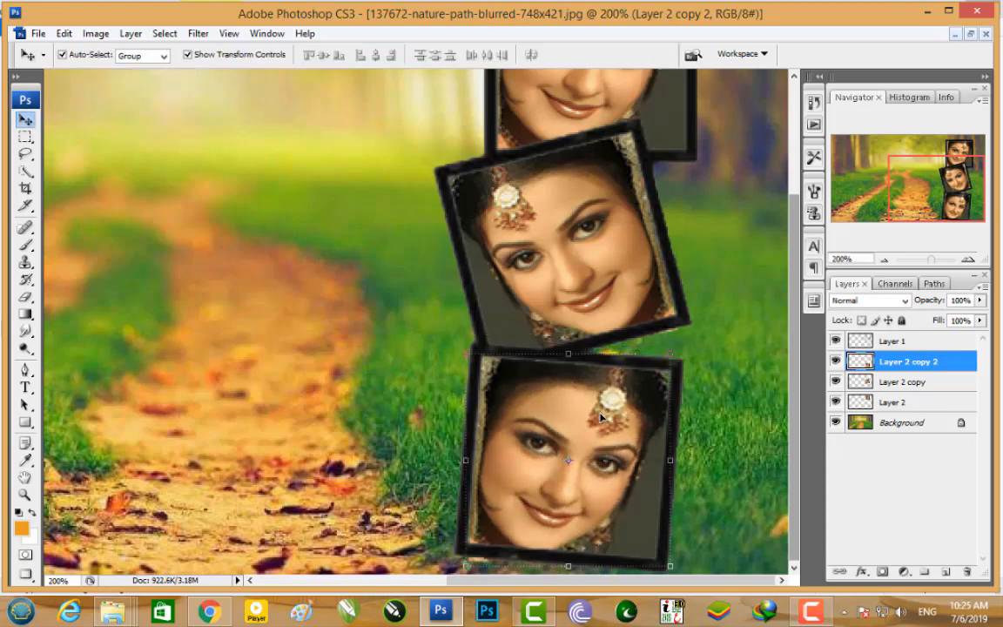
pyautogui.hotkey('ctrl', '-')
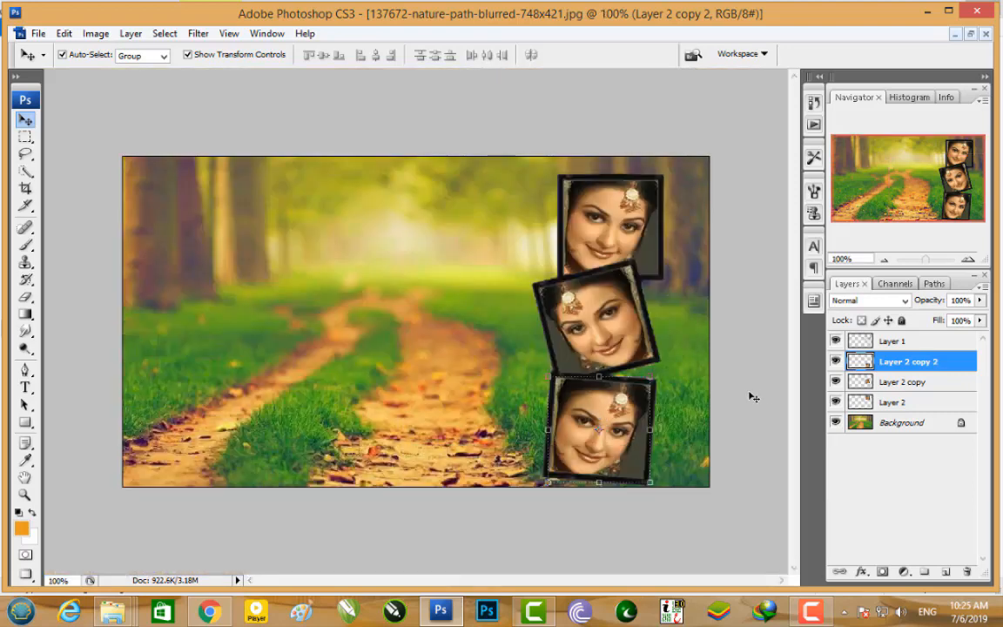
pyautogui.click(754, 397)
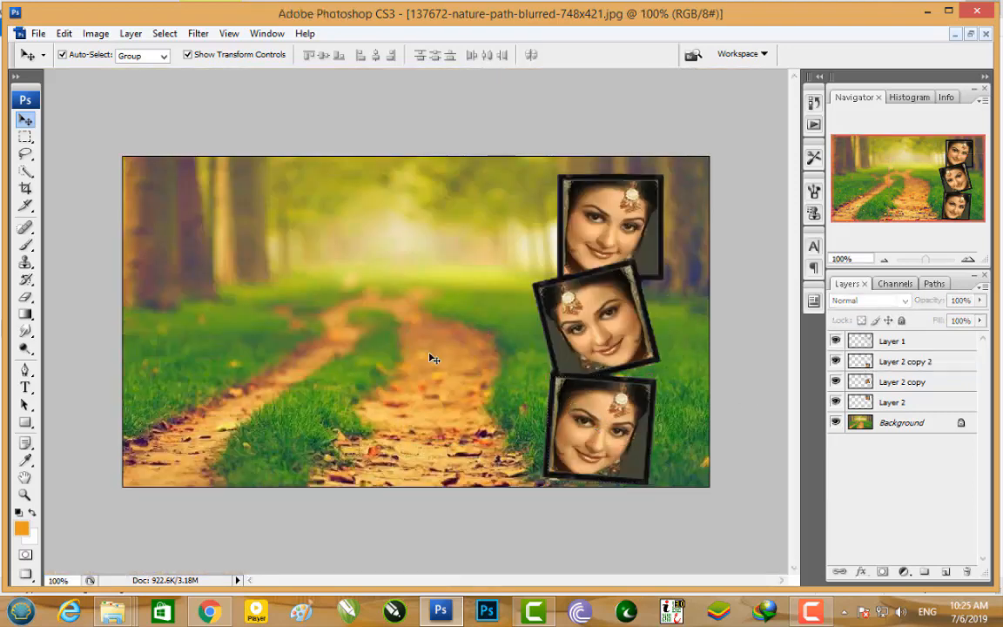
# Open the pink flower frame O2 from the KERETEK folder in Photoshop as a separate document
pyautogui.moveTo(132, 608)
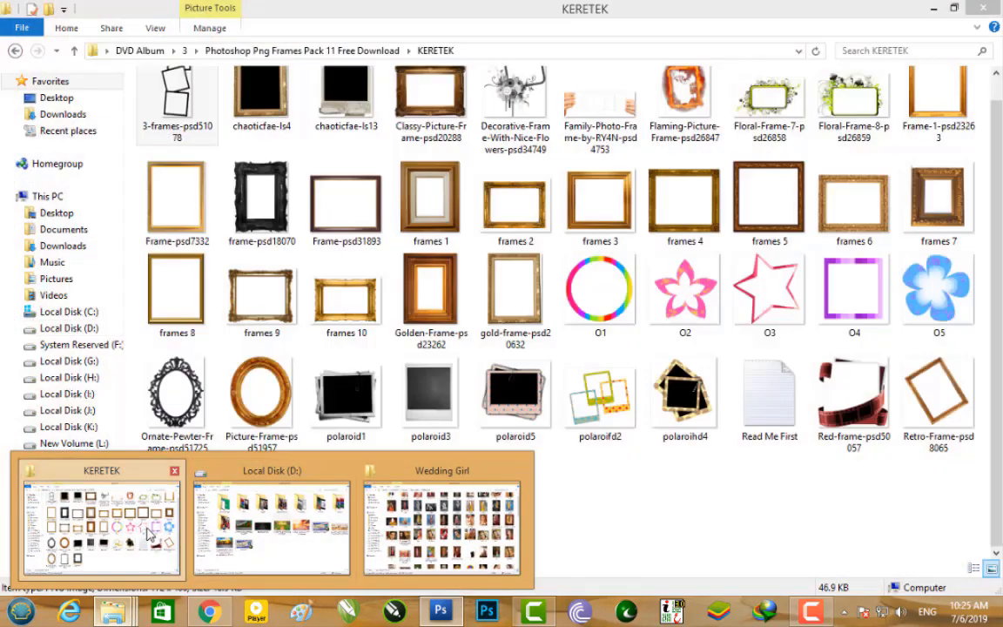
pyautogui.click(98, 538)
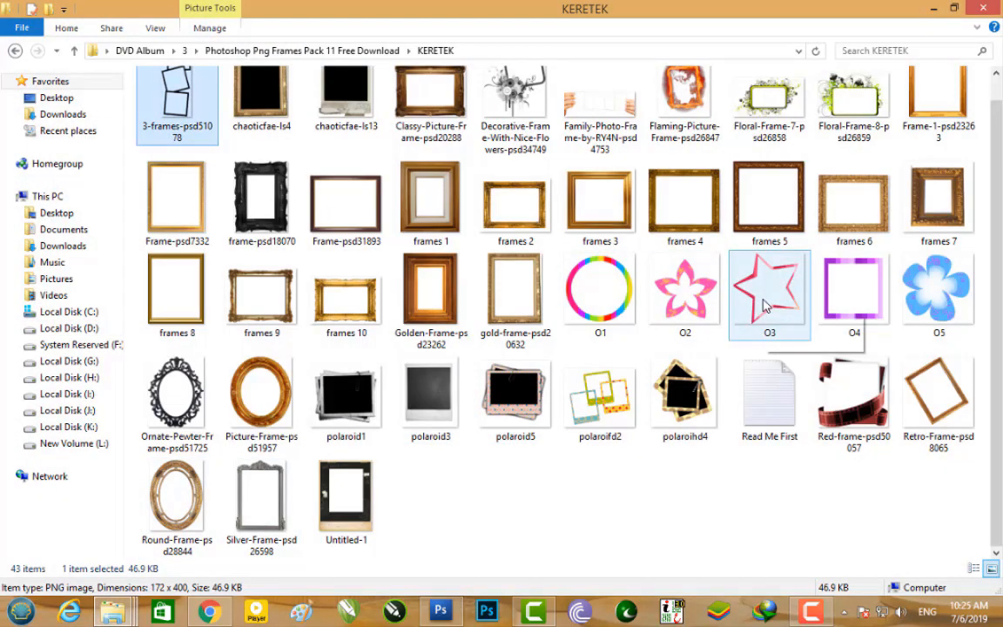
pyautogui.scroll(1, 767, 320)
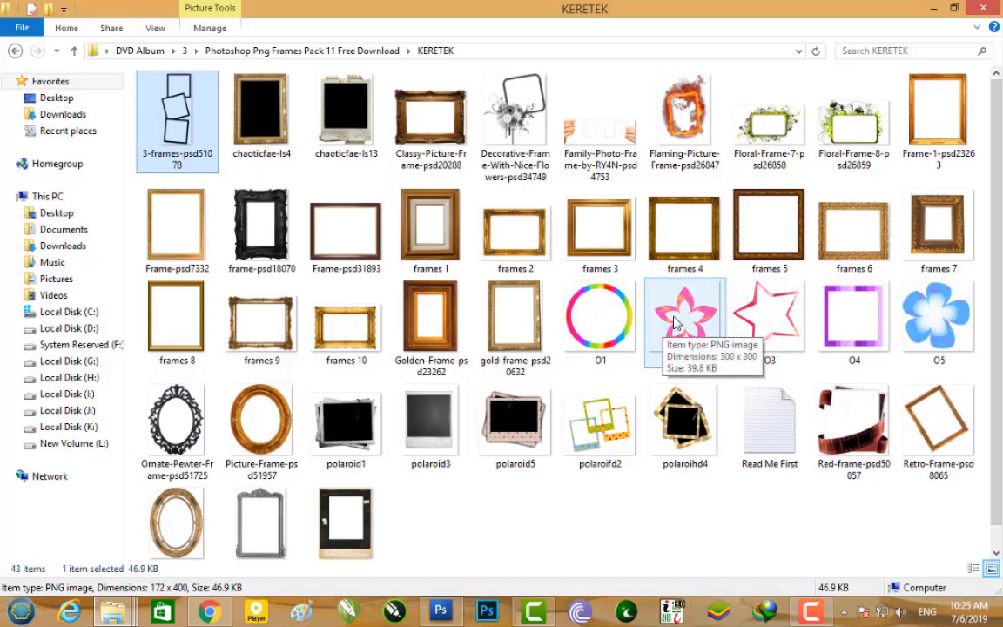
pyautogui.moveTo(677, 322); pyautogui.dragTo(435, 405)
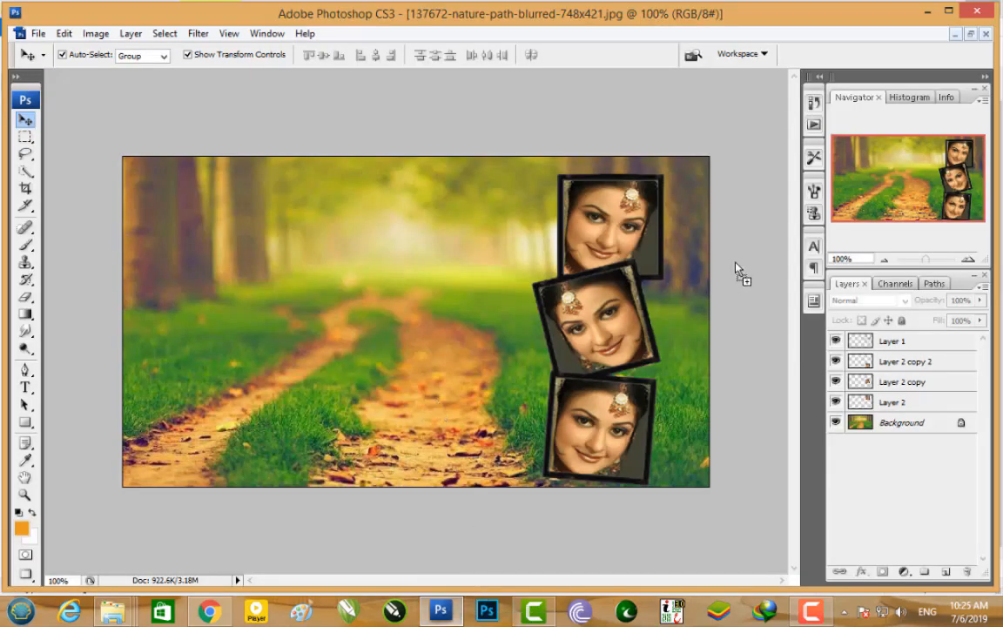
pyautogui.moveTo(736, 266); pyautogui.dragTo(736, 267)
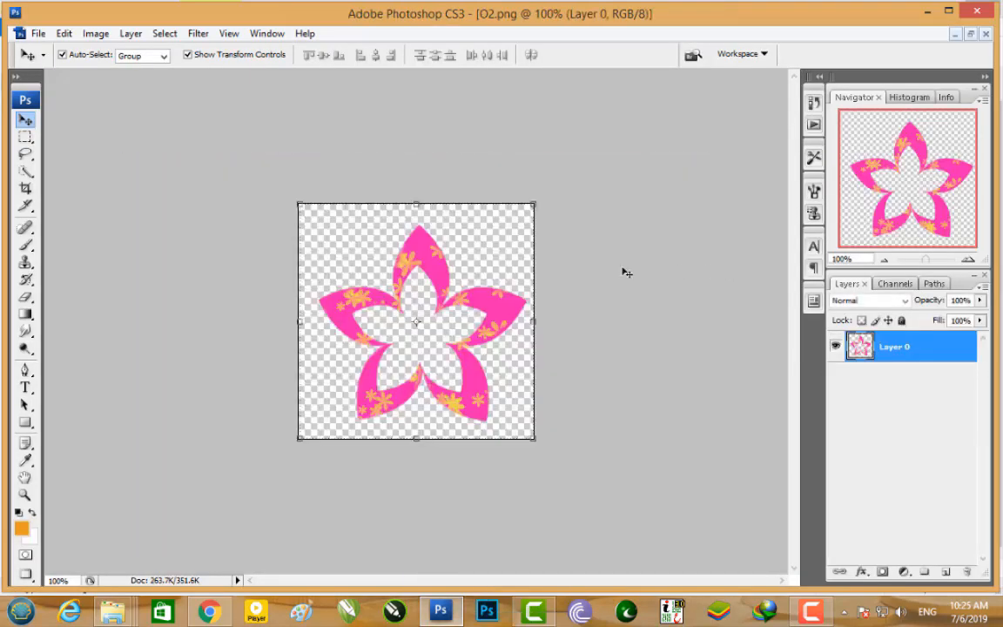
# Copy the pink flower frame onto the nature path image beside the framed portraits and close O2.png
pyautogui.click(971, 34)
pyautogui.moveTo(261, 227); pyautogui.dragTo(398, 245)
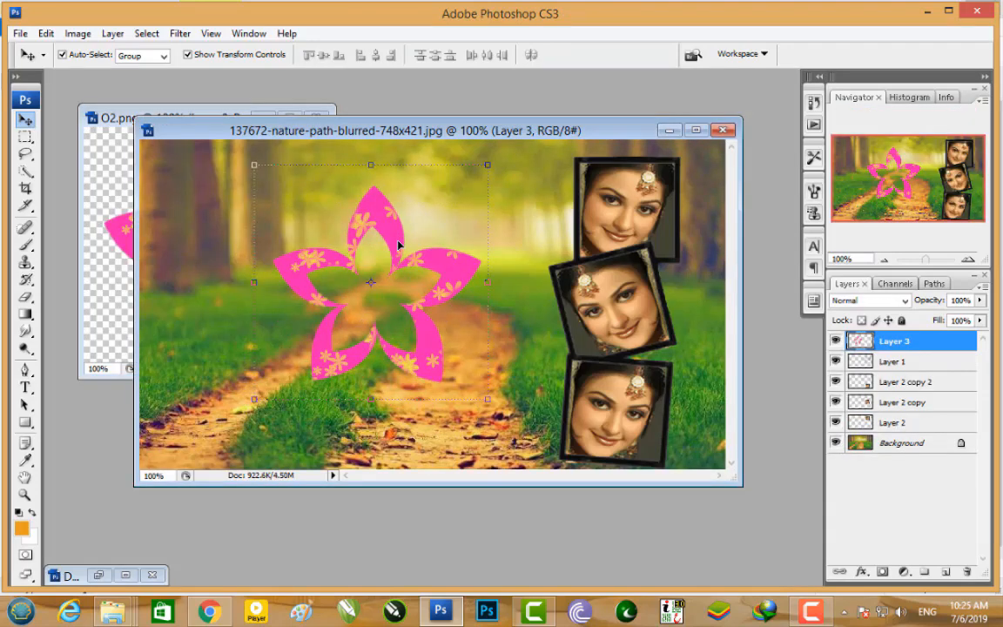
pyautogui.click(320, 117)
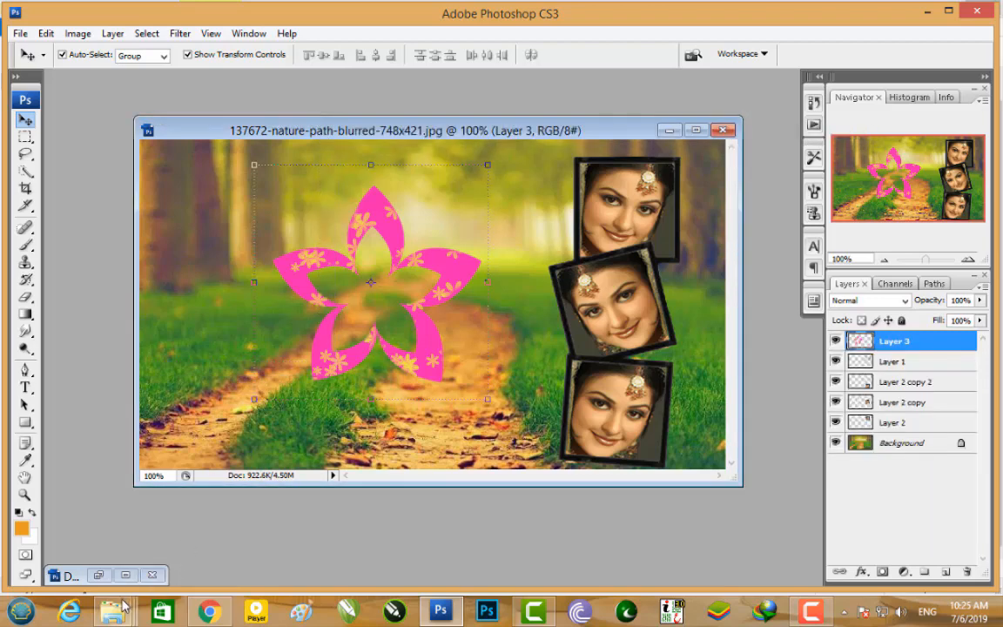
# Open the bride portrait 4-5X7 (2) from the Wedding Girl folder in Photoshop as a separate document
pyautogui.moveTo(112, 611)
pyautogui.click(477, 533)
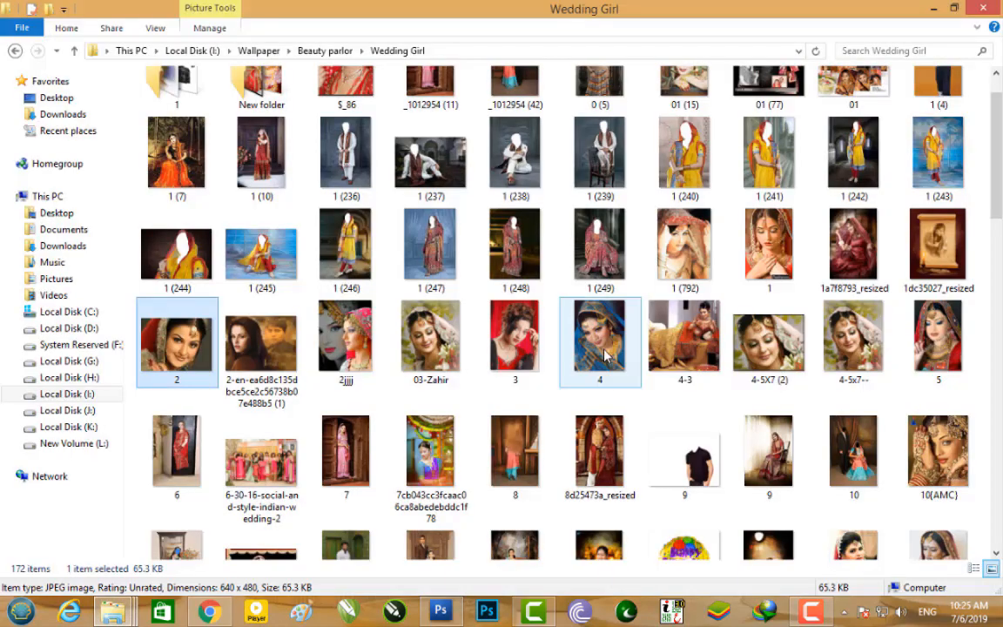
pyautogui.click(771, 346)
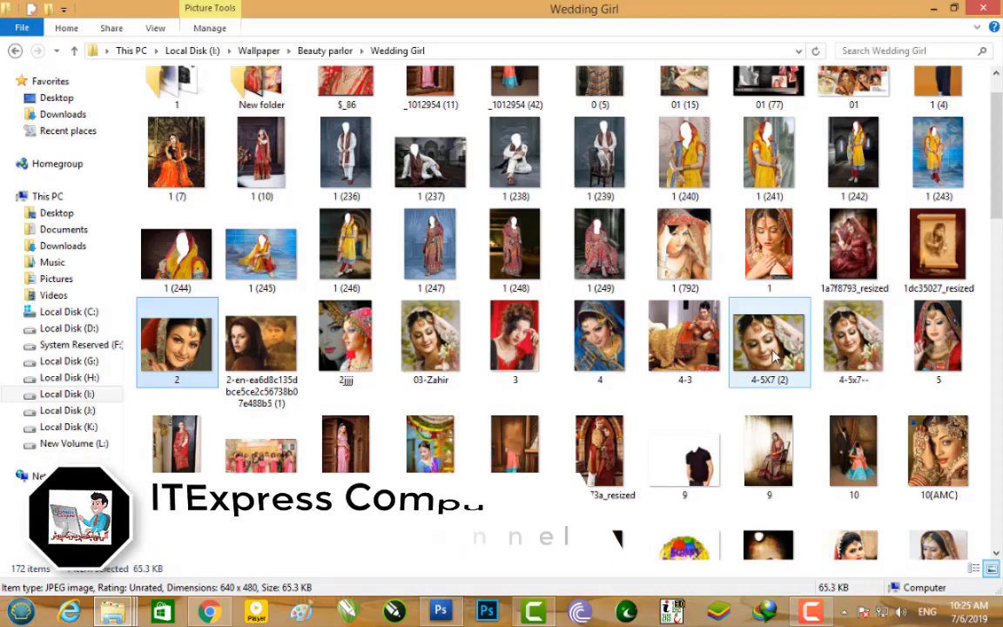
pyautogui.moveTo(772, 346); pyautogui.dragTo(474, 440)
# Copy a rectangular selection around the bride's face into the nature path image and close 4-5X7 (2).jpg
pyautogui.click(25, 137)
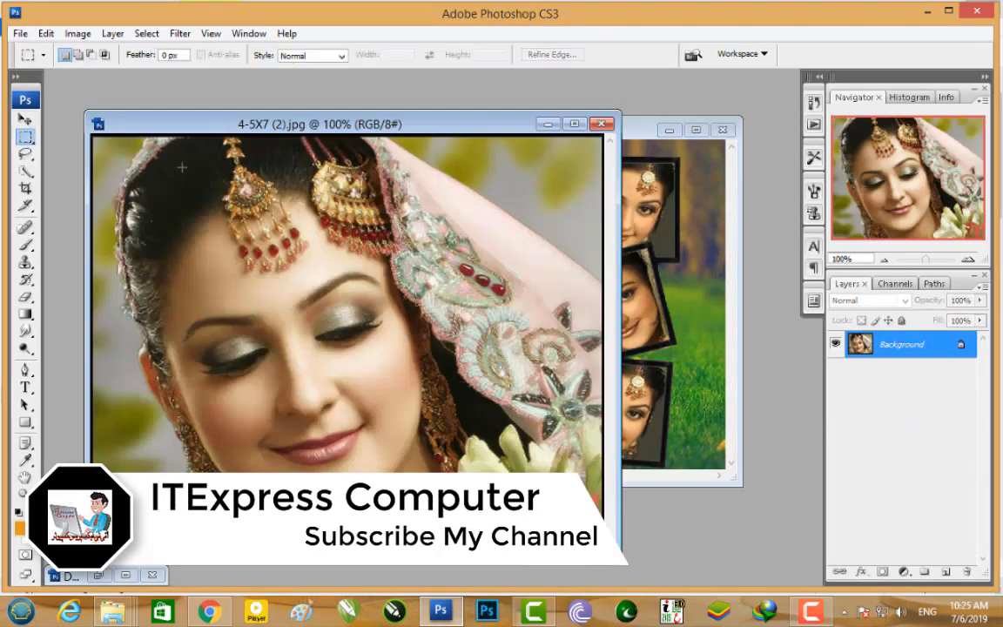
pyautogui.moveTo(433, 405); pyautogui.dragTo(462, 496)
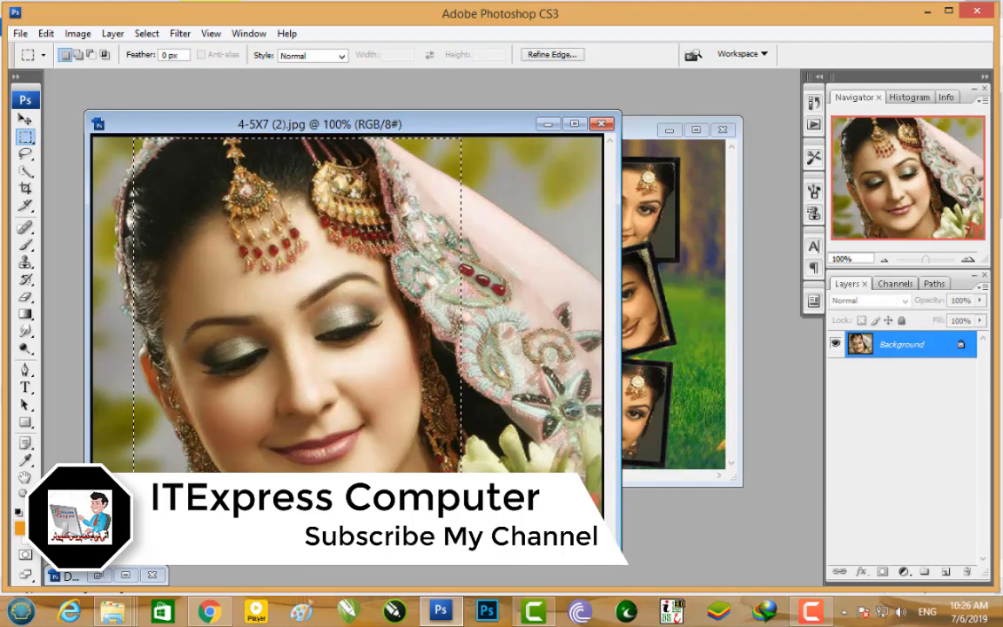
pyautogui.click(601, 124)
pyautogui.hotkey('ctrl', 'v')
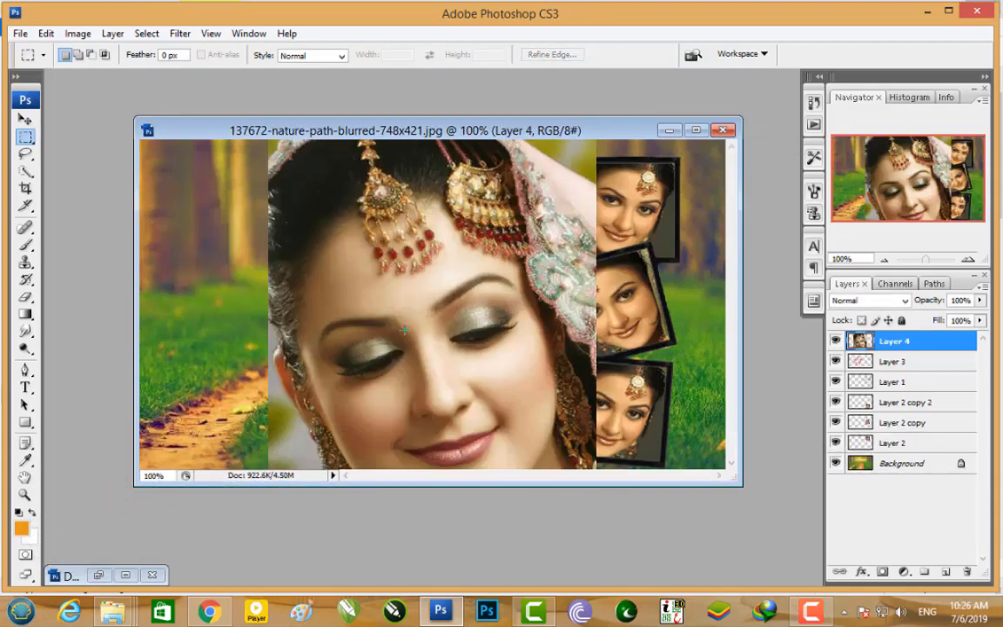
# Shrink the pasted bride portrait to fit over the pink flower frame and place its layer beneath the flower's Layer 3
pyautogui.click(25, 118)
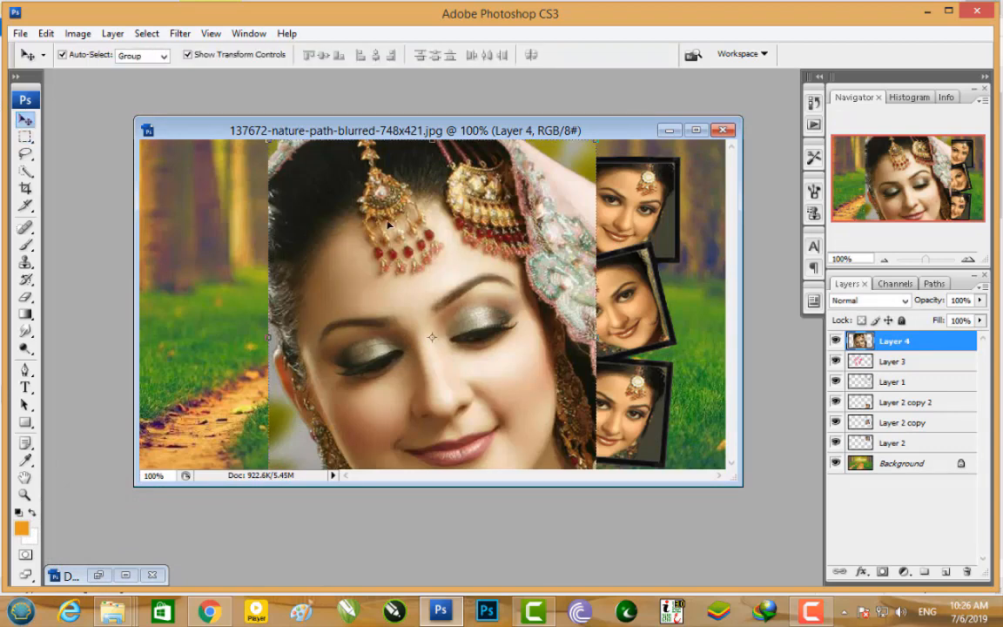
pyautogui.hotkey('ctrl', '-')
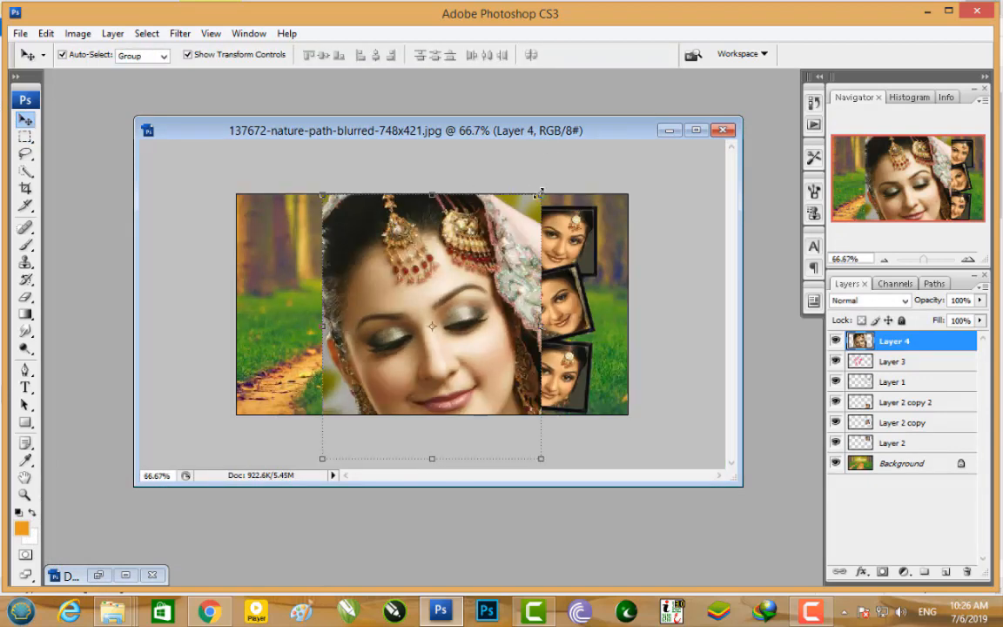
pyautogui.moveTo(544, 195); pyautogui.dragTo(462, 344)
pyautogui.moveTo(435, 393); pyautogui.dragTo(433, 301)
pyautogui.press('Return')
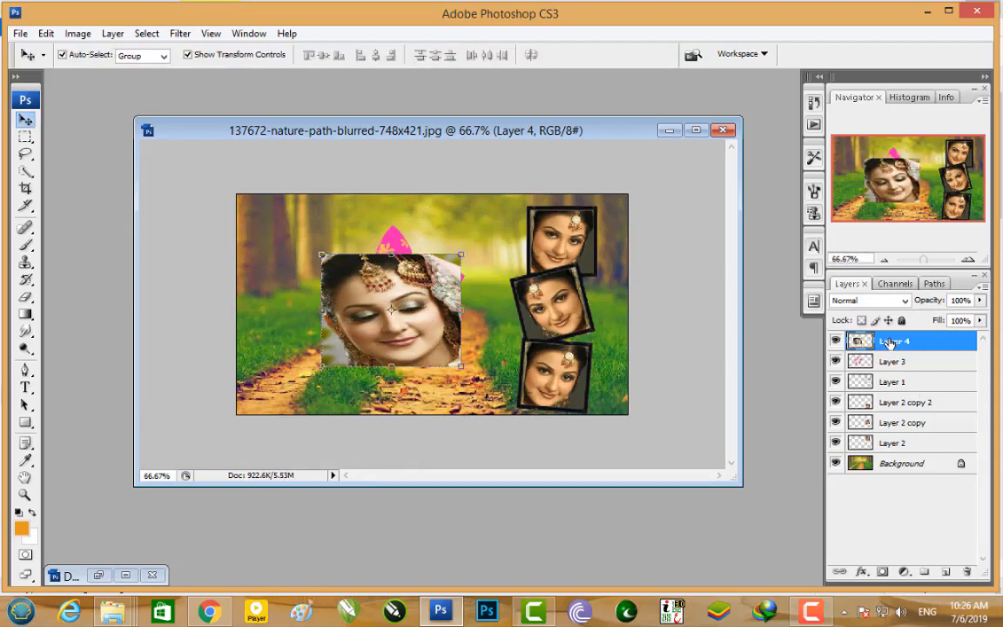
pyautogui.moveTo(906, 341); pyautogui.dragTo(894, 368)
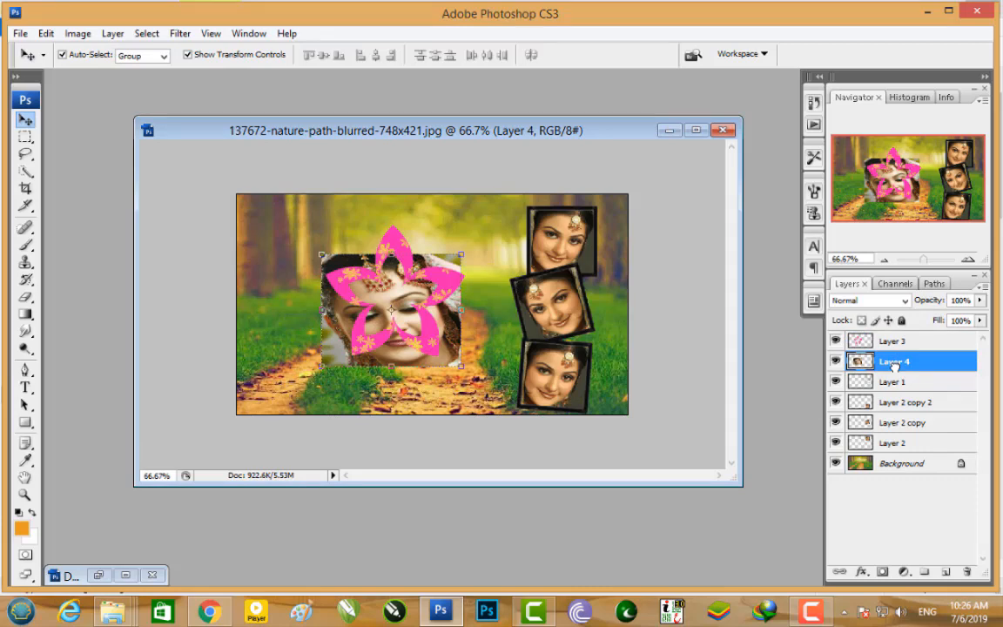
# Rotate the bride portrait behind the flower frame about 8.9° clockwise
pyautogui.hotkey('ctrl', '+')
pyautogui.hotkey('ctrl', '+')
pyautogui.moveTo(369, 254); pyautogui.dragTo(467, 310)
pyautogui.moveTo(584, 235); pyautogui.dragTo(652, 185)
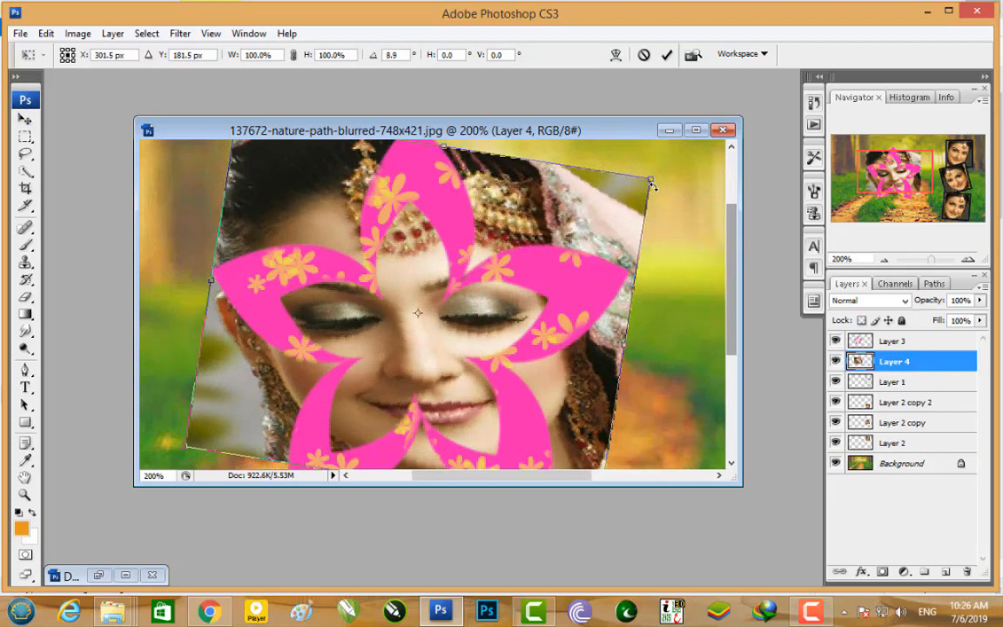
pyautogui.press('Return')
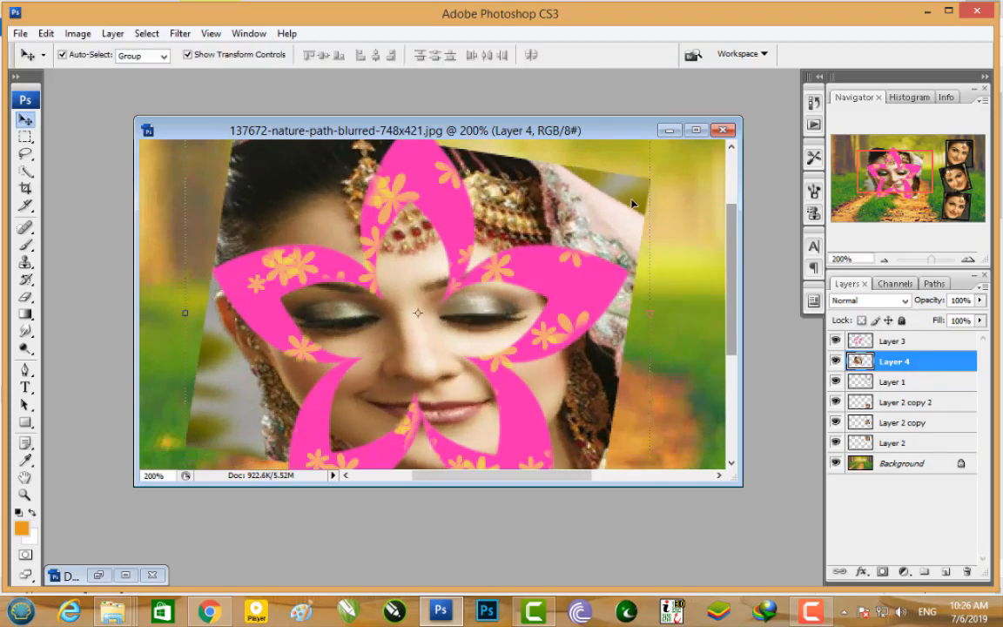
# Erase the portrait outside the flower's upper-left and left petals with a 60 px Eraser
pyautogui.hotkey('ctrl', '-')
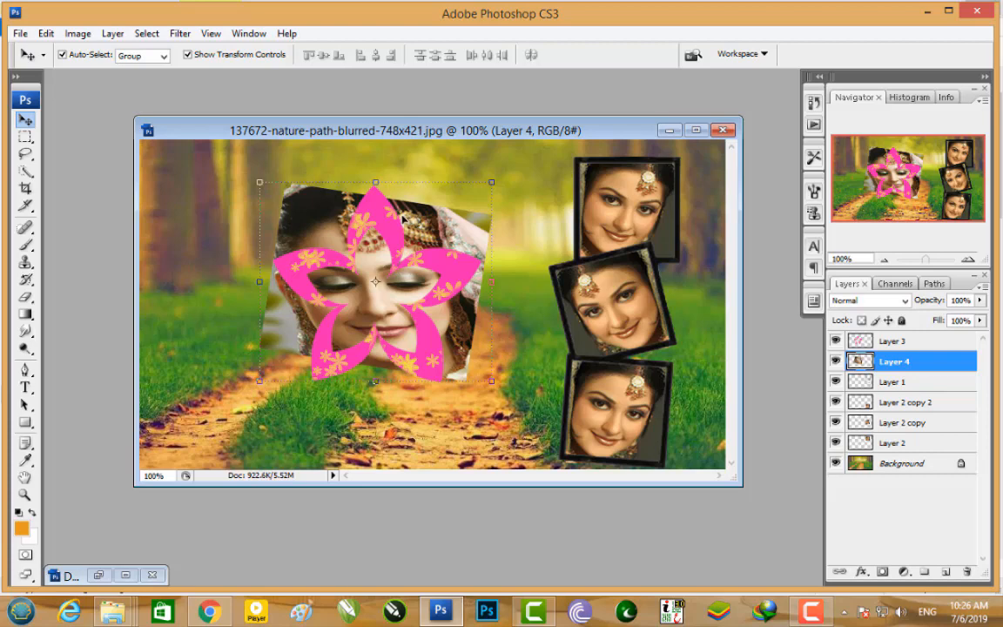
pyautogui.hotkey('ctrl', '+')
pyautogui.moveTo(331, 252); pyautogui.dragTo(458, 336)
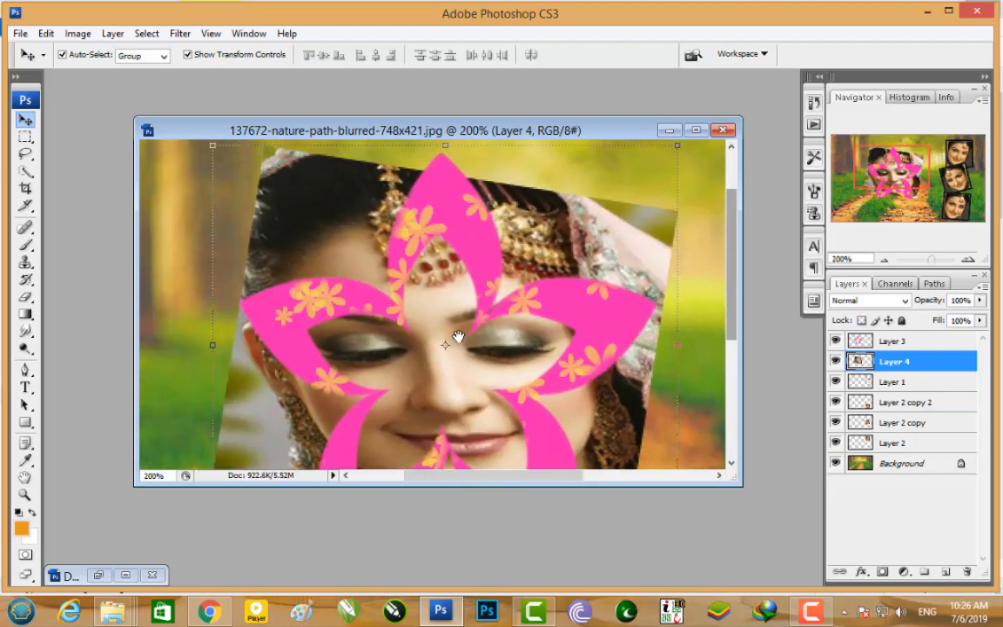
pyautogui.click(27, 299)
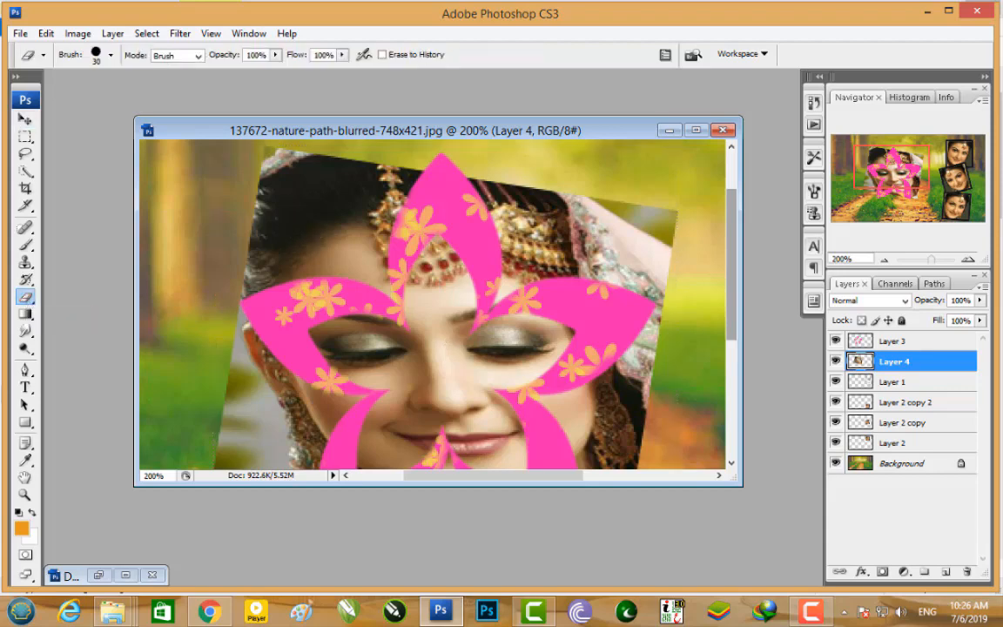
pyautogui.hotkey('ctrl', '-')
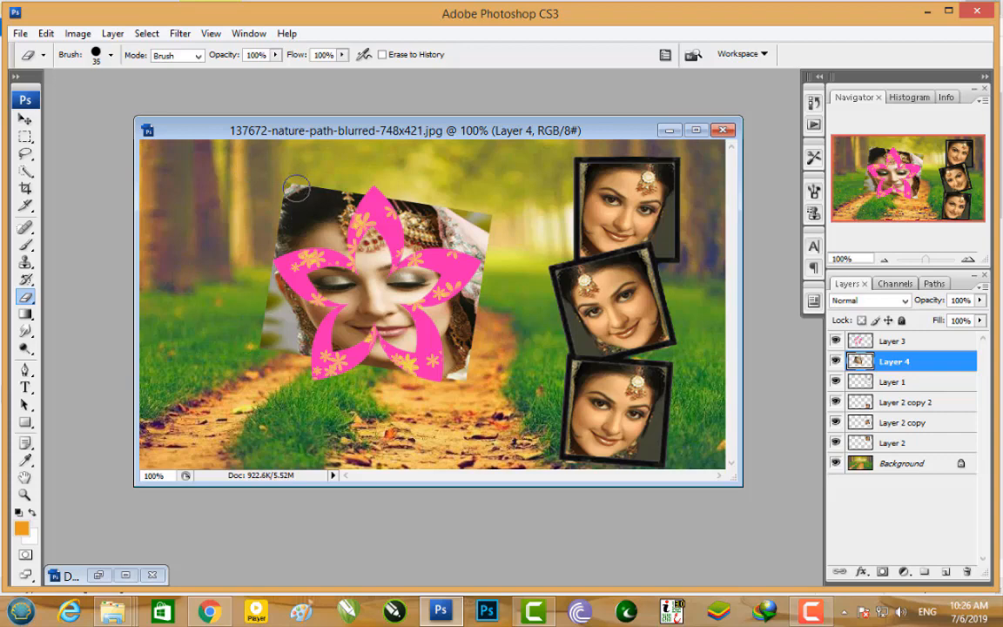
pyautogui.press(']')
pyautogui.press(']')
pyautogui.press(']')
pyautogui.press(']')
pyautogui.moveTo(320, 207)
pyautogui.mouseDown()
pyautogui.moveTo(265, 208)
pyautogui.moveTo(295, 191)
pyautogui.moveTo(303, 212)
pyautogui.moveTo(334, 209)
pyautogui.moveTo(346, 191)
pyautogui.moveTo(321, 232)
pyautogui.moveTo(280, 233)
pyautogui.moveTo(254, 253)
pyautogui.moveTo(293, 325)
pyautogui.mouseUp()
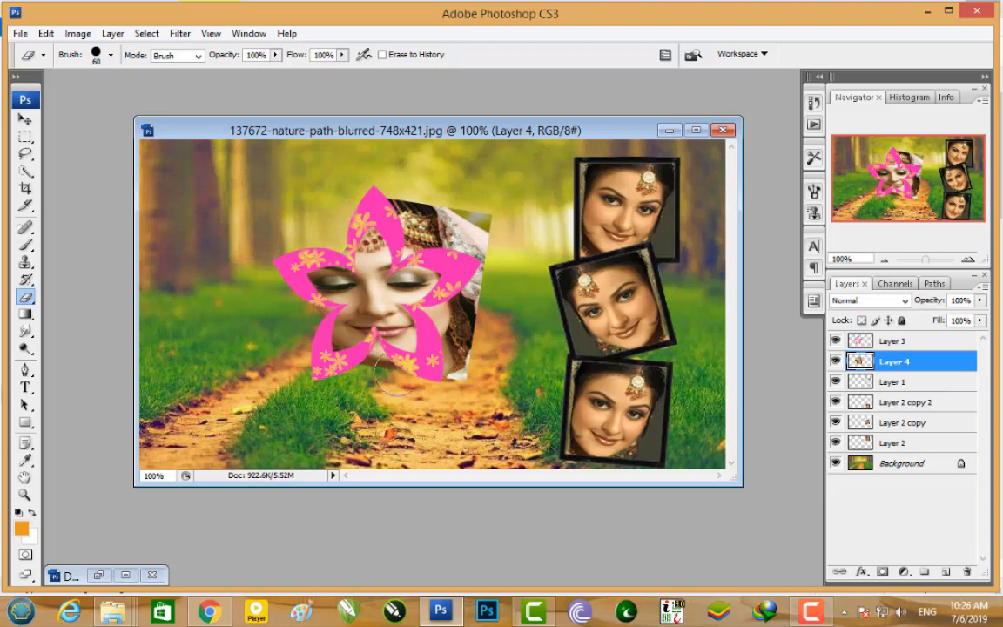
# Erase the portrait remnant between the flower's two lower petals with a 9 px Eraser
pyautogui.press('[')
pyautogui.press('[')
pyautogui.scroll(2, 377, 353)
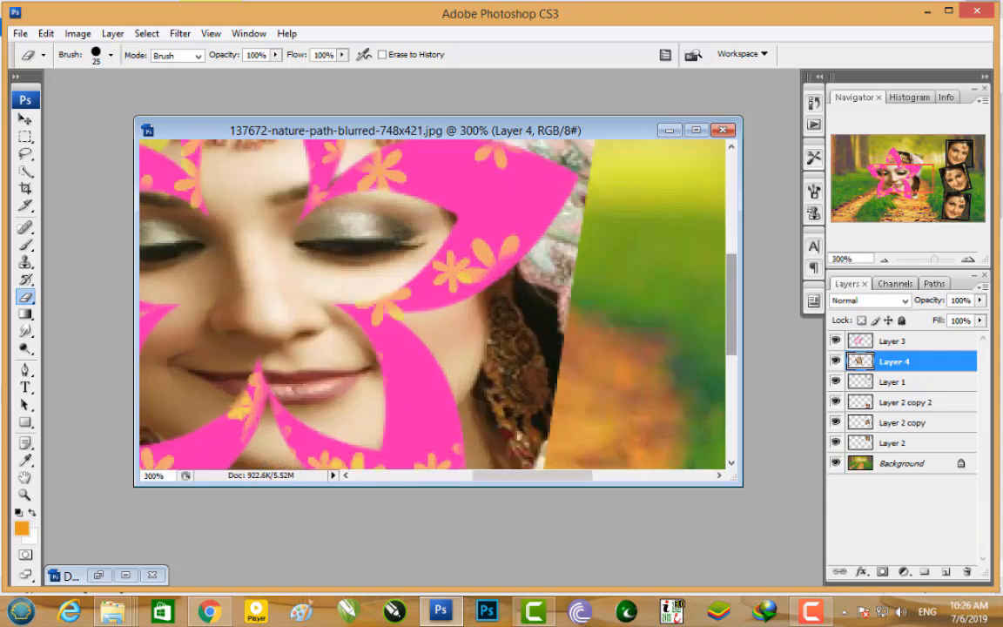
pyautogui.moveTo(343, 350); pyautogui.dragTo(444, 208)
pyautogui.moveTo(437, 374)
pyautogui.mouseDown()
pyautogui.moveTo(364, 332)
pyautogui.moveTo(357, 303)
pyautogui.mouseUp()
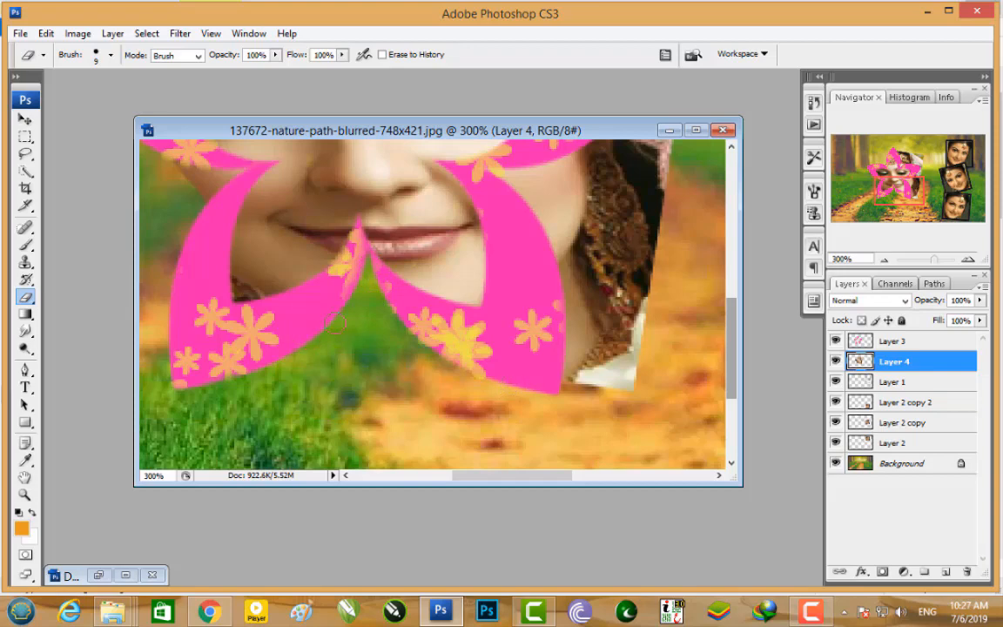
# Erase the portrait along the notch between the flower's right and lower-right petals with the 9 px Eraser
pyautogui.moveTo(590, 291); pyautogui.dragTo(457, 394)
pyautogui.moveTo(461, 286); pyautogui.dragTo(520, 323)
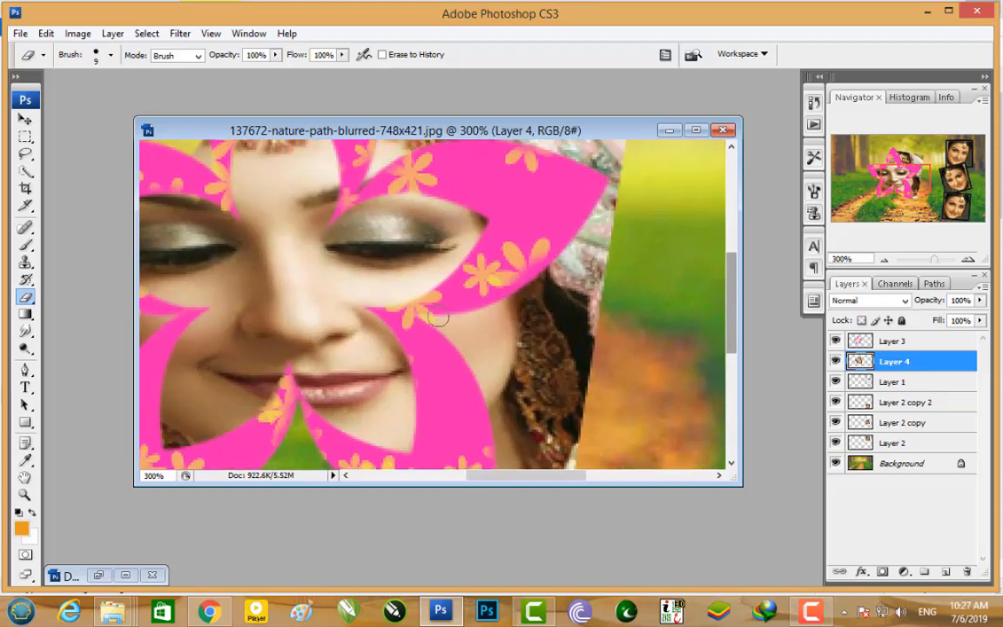
pyautogui.moveTo(435, 320)
pyautogui.mouseDown()
pyautogui.moveTo(561, 280)
pyautogui.moveTo(586, 250)
pyautogui.moveTo(484, 316)
pyautogui.moveTo(445, 326)
pyautogui.moveTo(481, 387)
pyautogui.mouseUp()
# Erase the portrait between the flower's top and right petals, enlarging the Eraser to 20 px for the outer area
pyautogui.moveTo(448, 234); pyautogui.dragTo(511, 409)
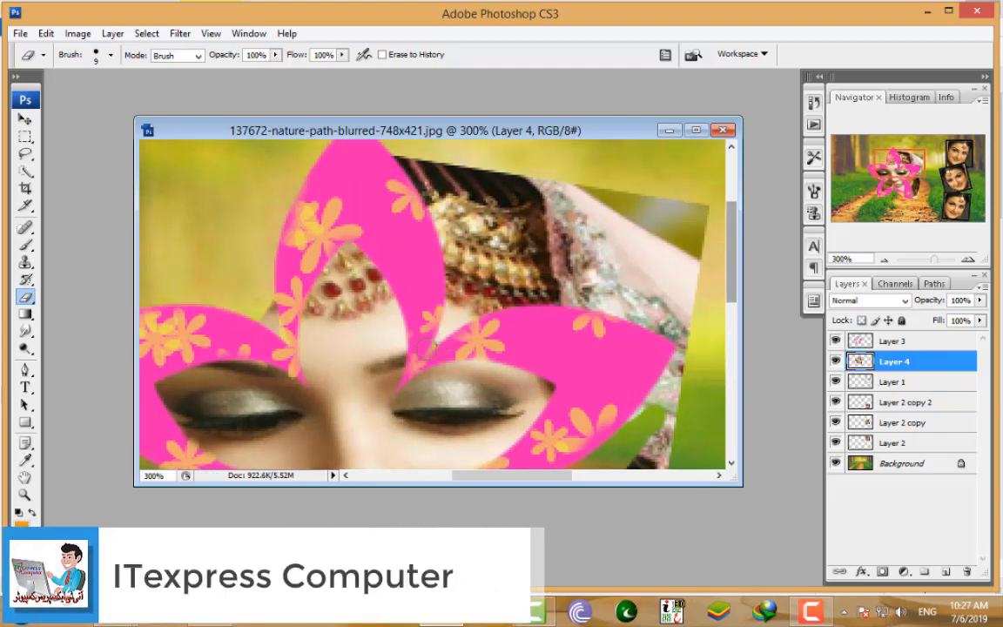
pyautogui.moveTo(449, 339)
pyautogui.mouseDown()
pyautogui.moveTo(563, 222)
pyautogui.moveTo(502, 257)
pyautogui.mouseUp()
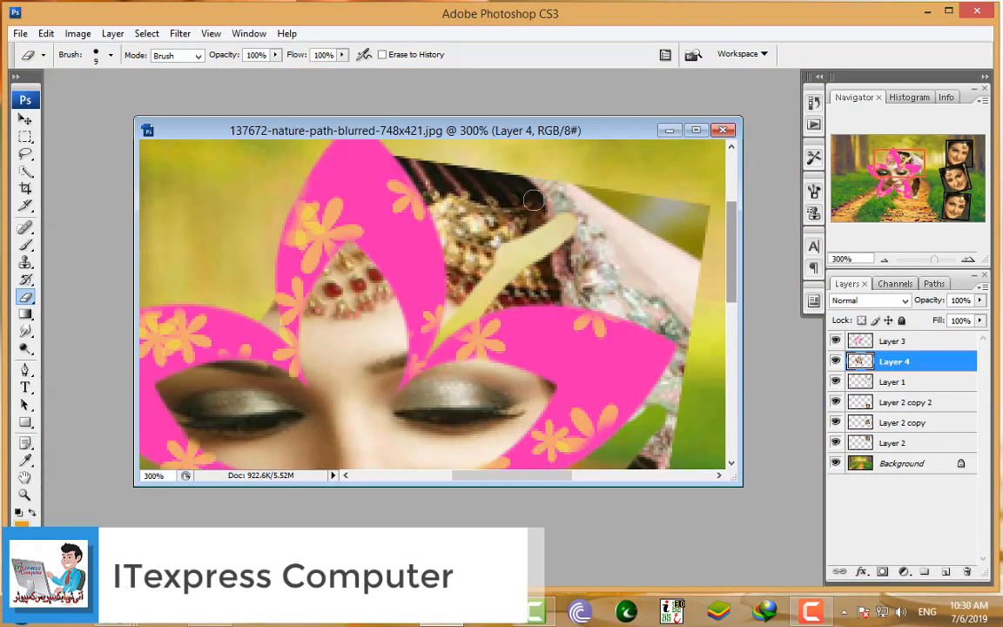
pyautogui.press(']')
pyautogui.press(']')
pyautogui.moveTo(553, 195)
pyautogui.mouseDown()
pyautogui.moveTo(407, 167)
pyautogui.moveTo(491, 197)
pyautogui.moveTo(472, 224)
pyautogui.moveTo(448, 212)
pyautogui.moveTo(455, 306)
pyautogui.moveTo(549, 283)
pyautogui.moveTo(643, 291)
pyautogui.moveTo(663, 302)
pyautogui.moveTo(681, 333)
pyautogui.moveTo(621, 307)
pyautogui.moveTo(733, 257)
pyautogui.moveTo(700, 285)
pyautogui.moveTo(705, 193)
pyautogui.moveTo(639, 209)
pyautogui.moveTo(656, 213)
pyautogui.moveTo(478, 247)
pyautogui.moveTo(536, 223)
pyautogui.moveTo(539, 162)
pyautogui.moveTo(466, 171)
pyautogui.moveTo(595, 268)
pyautogui.moveTo(551, 271)
pyautogui.moveTo(663, 244)
pyautogui.mouseUp()
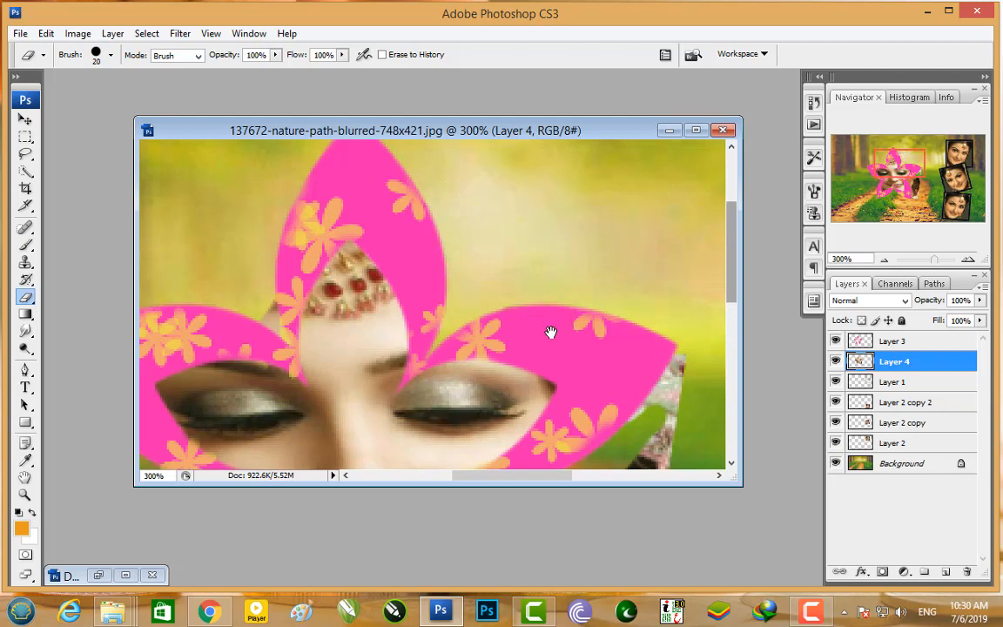
# Erase the remaining portrait strip outside the flower's right and lower-right petals with the 20 px Eraser
pyautogui.moveTo(550, 332); pyautogui.dragTo(503, 168)
pyautogui.moveTo(649, 174)
pyautogui.mouseDown()
pyautogui.moveTo(617, 246)
pyautogui.moveTo(560, 307)
pyautogui.moveTo(596, 272)
pyautogui.moveTo(547, 388)
pyautogui.moveTo(550, 359)
pyautogui.moveTo(519, 382)
pyautogui.moveTo(610, 307)
pyautogui.moveTo(624, 272)
pyautogui.moveTo(613, 404)
pyautogui.mouseUp()
pyautogui.moveTo(553, 304); pyautogui.dragTo(563, 154)
pyautogui.moveTo(532, 258)
pyautogui.mouseDown()
pyautogui.moveTo(534, 390)
pyautogui.moveTo(538, 296)
pyautogui.moveTo(573, 241)
pyautogui.moveTo(579, 309)
pyautogui.moveTo(612, 185)
pyautogui.moveTo(596, 413)
pyautogui.moveTo(630, 313)
pyautogui.moveTo(573, 370)
pyautogui.mouseUp()
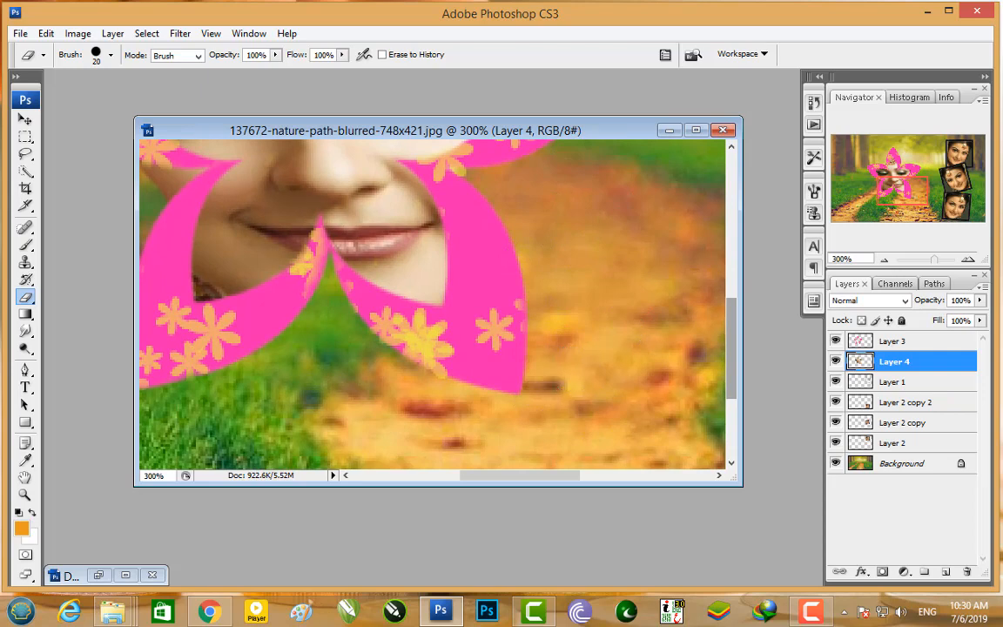
# Touch up the portrait edge at the notch between the flower's left petals with a 10 px Eraser
pyautogui.hotkey('ctrl', '-')
pyautogui.hotkey('ctrl', '-')
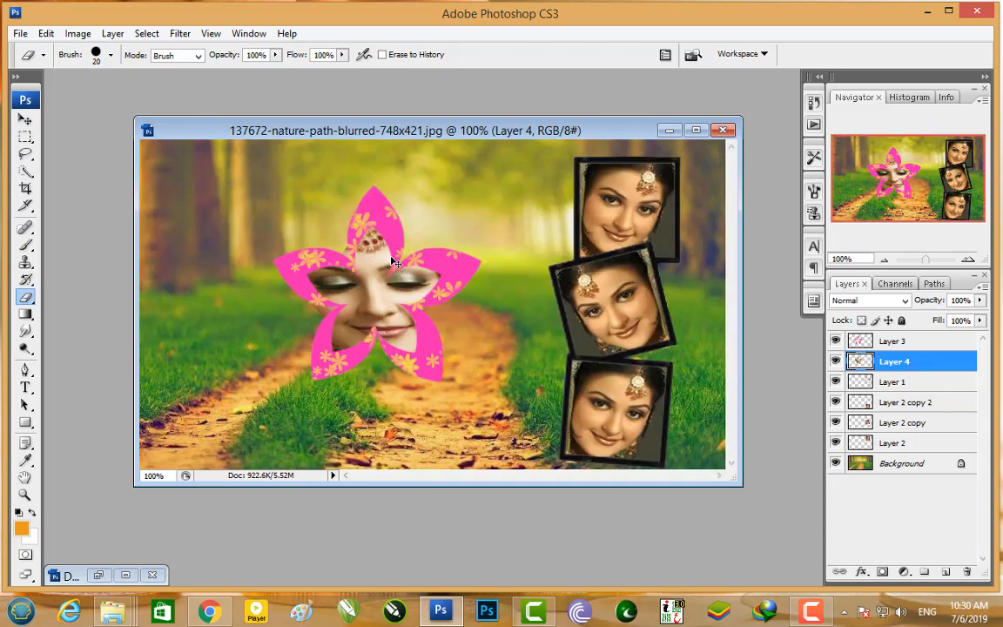
pyautogui.hotkey('ctrl', '+')
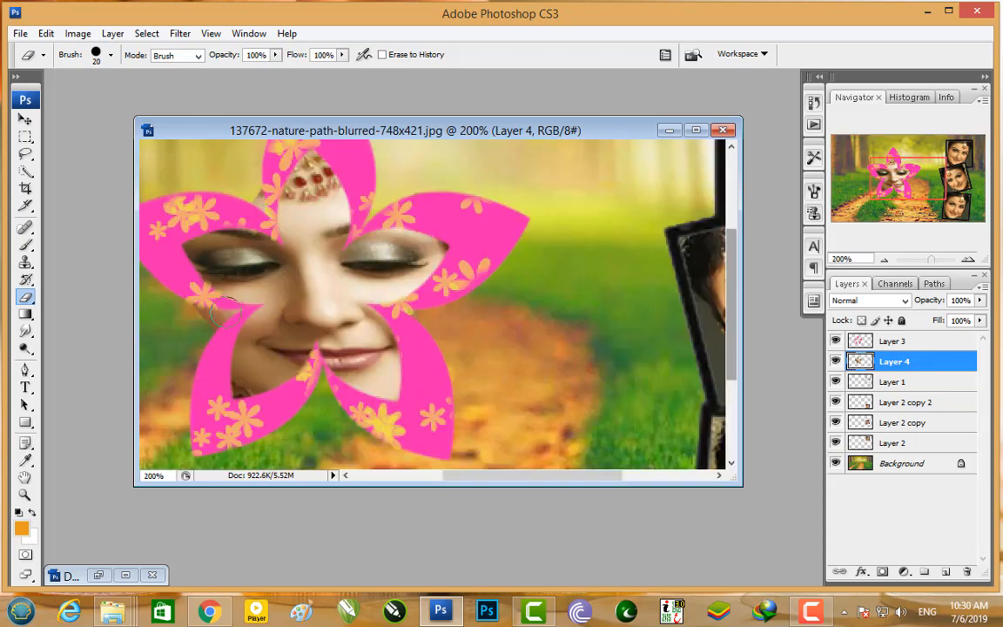
pyautogui.moveTo(215, 317); pyautogui.dragTo(423, 306)
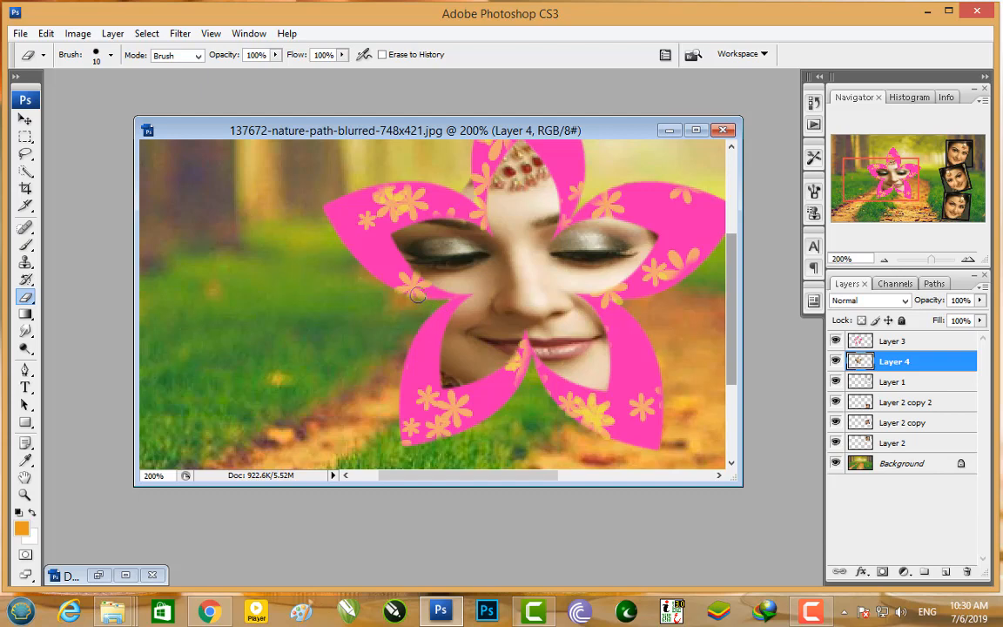
pyautogui.hotkey('ctrl', '-')
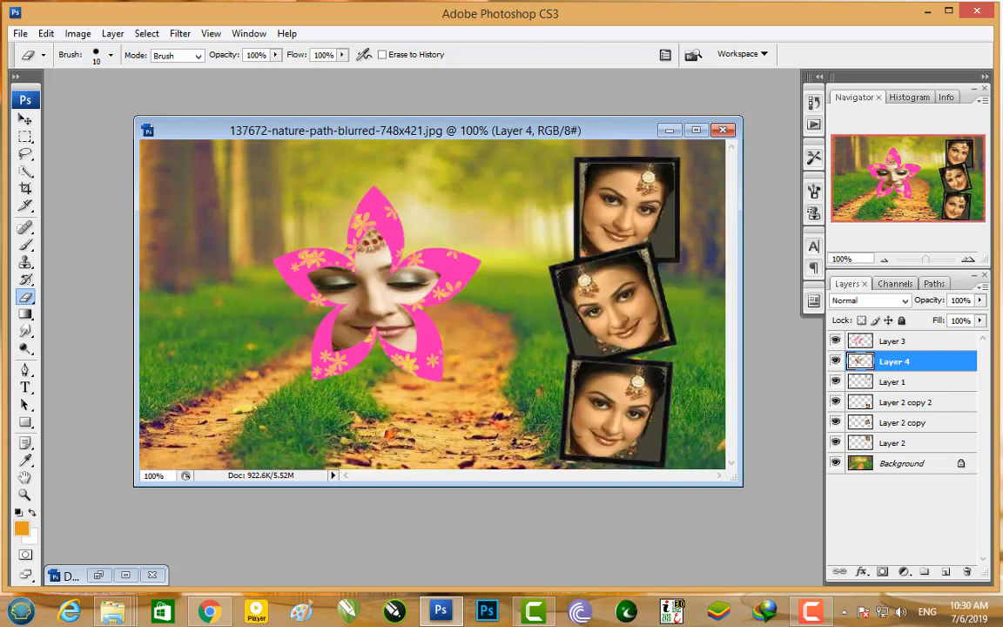
pyautogui.hotkey('ctrl', '-')
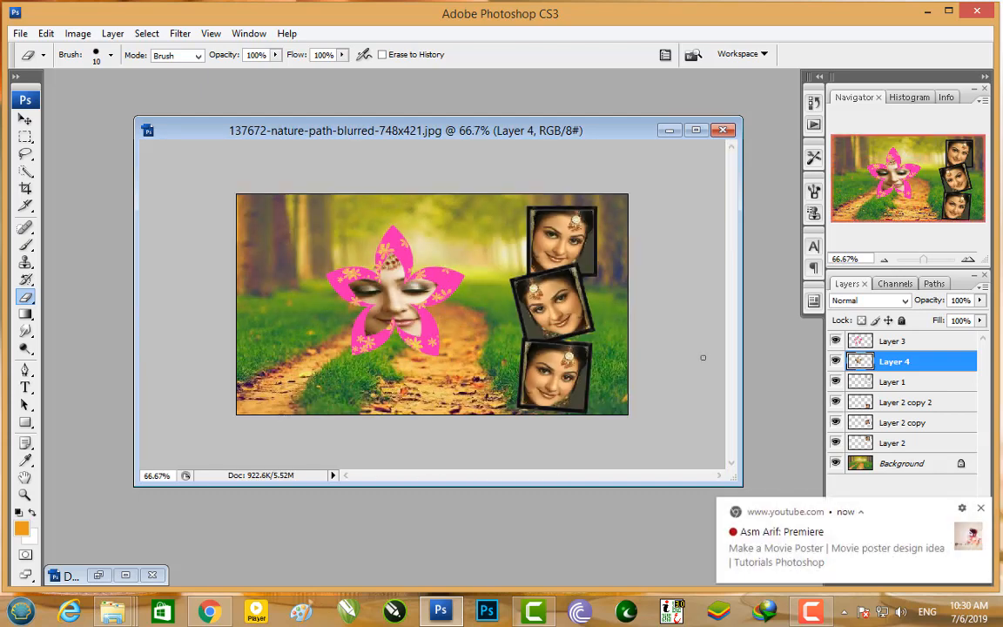
pyautogui.click(981, 511)
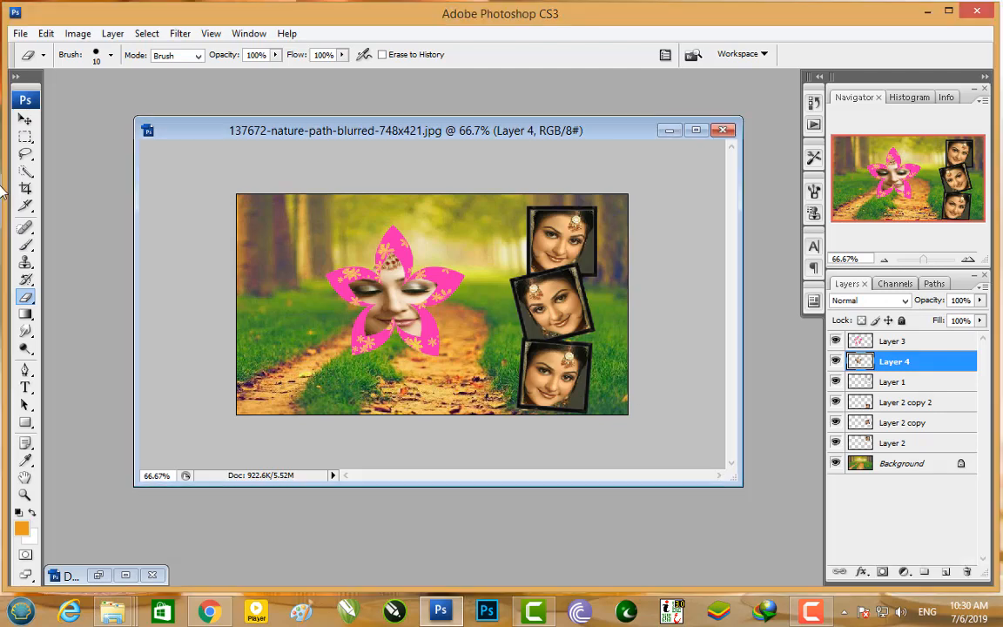
# Apply a light Gaussian Blur to the pink flower frame on Layer 3, with a radius below 2.9 pixels
pyautogui.click(25, 120)
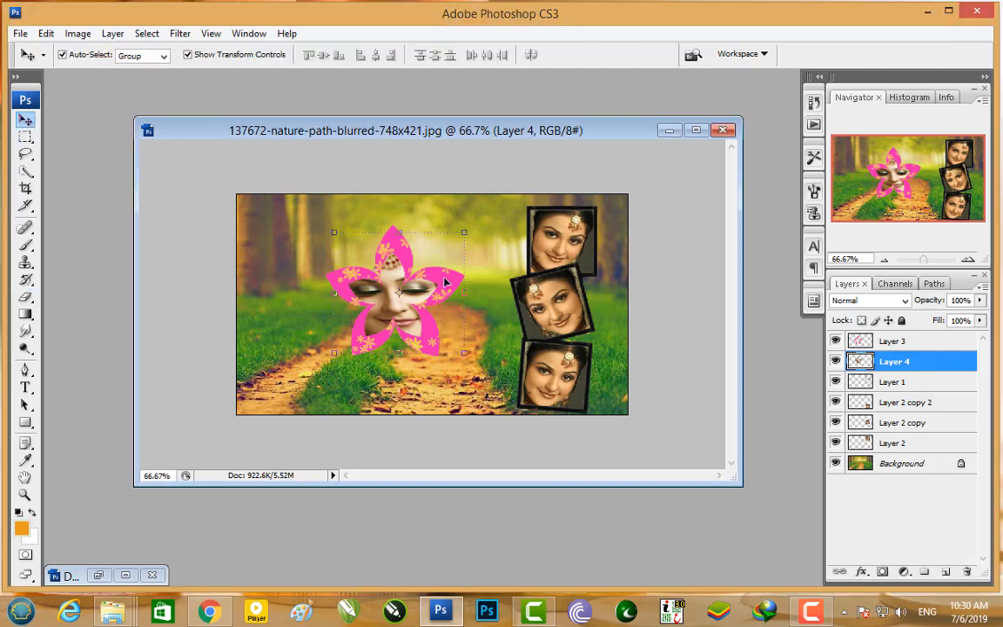
pyautogui.click(922, 342)
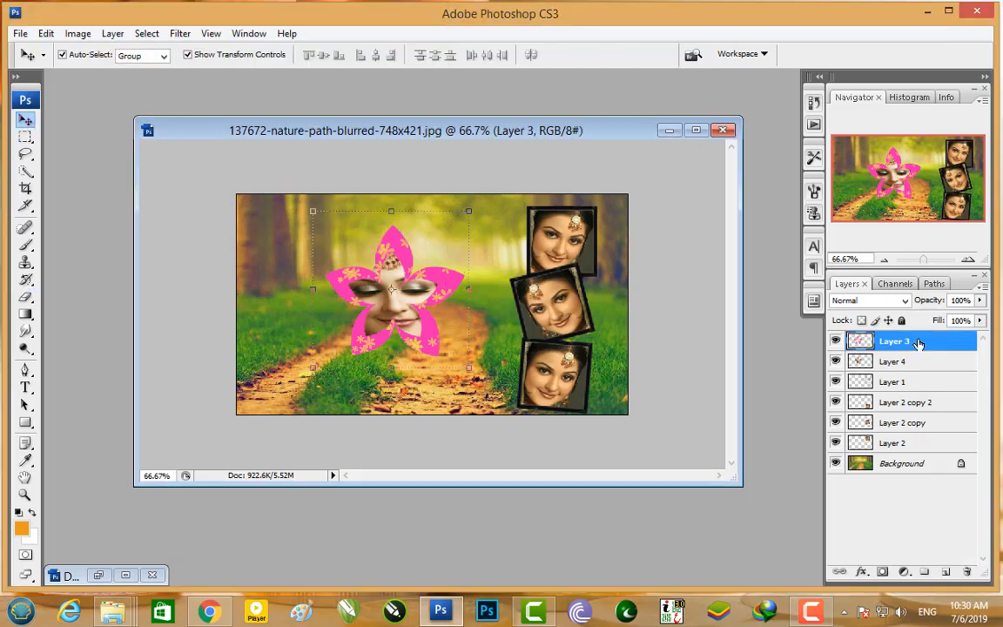
pyautogui.click(188, 36)
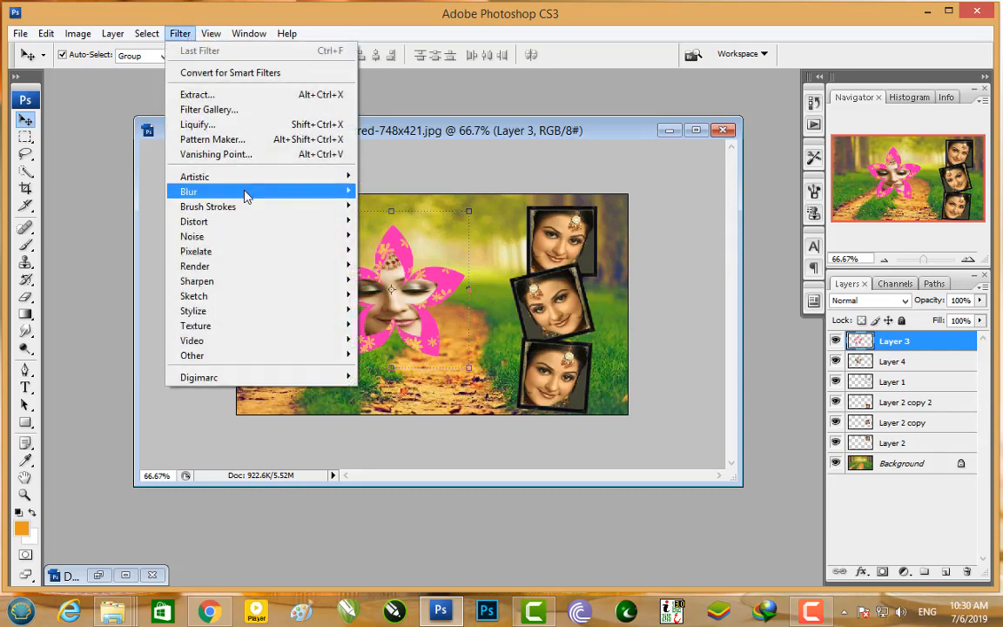
pyautogui.moveTo(246, 196)
pyautogui.click(403, 250)
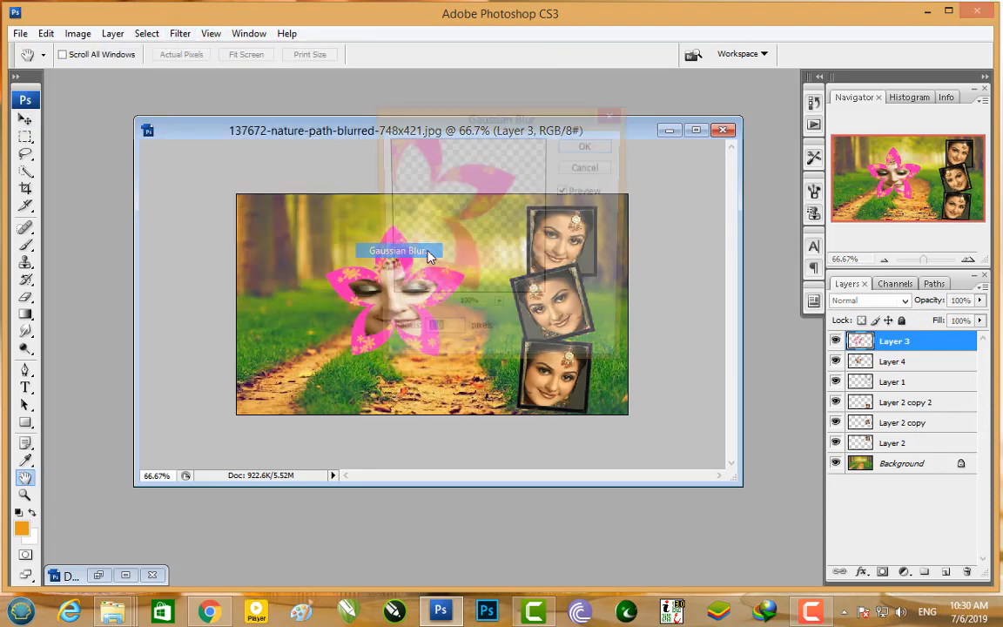
pyautogui.moveTo(498, 132); pyautogui.dragTo(589, 144)
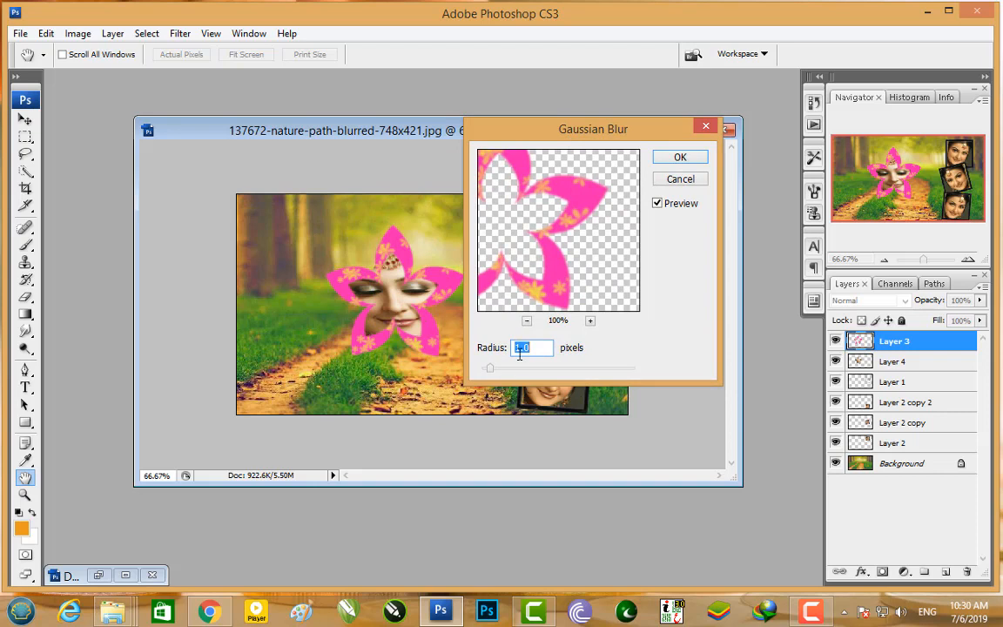
pyautogui.click(508, 372)
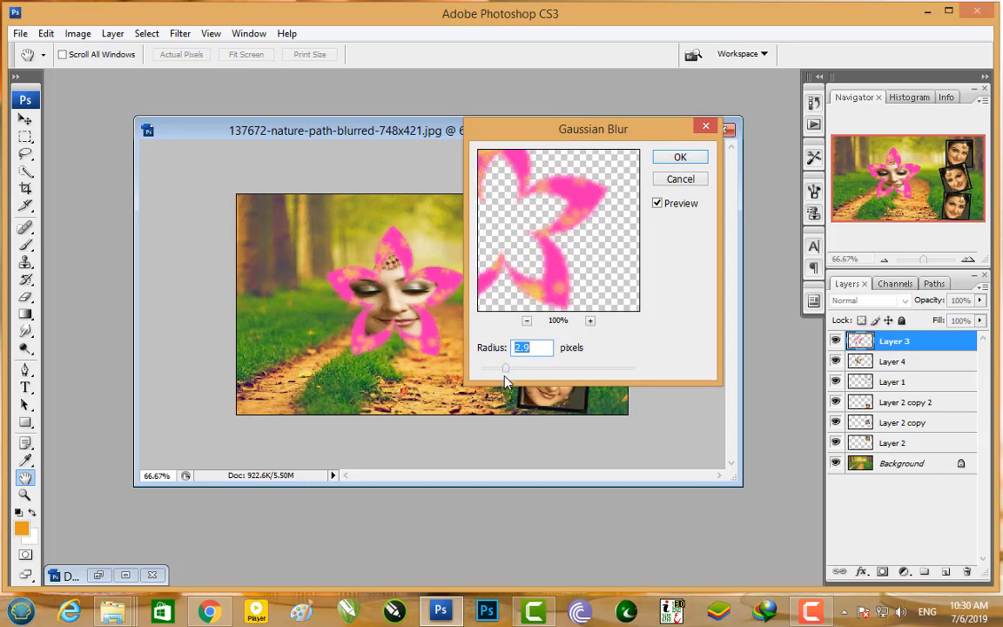
pyautogui.click(501, 371)
pyautogui.click(681, 157)
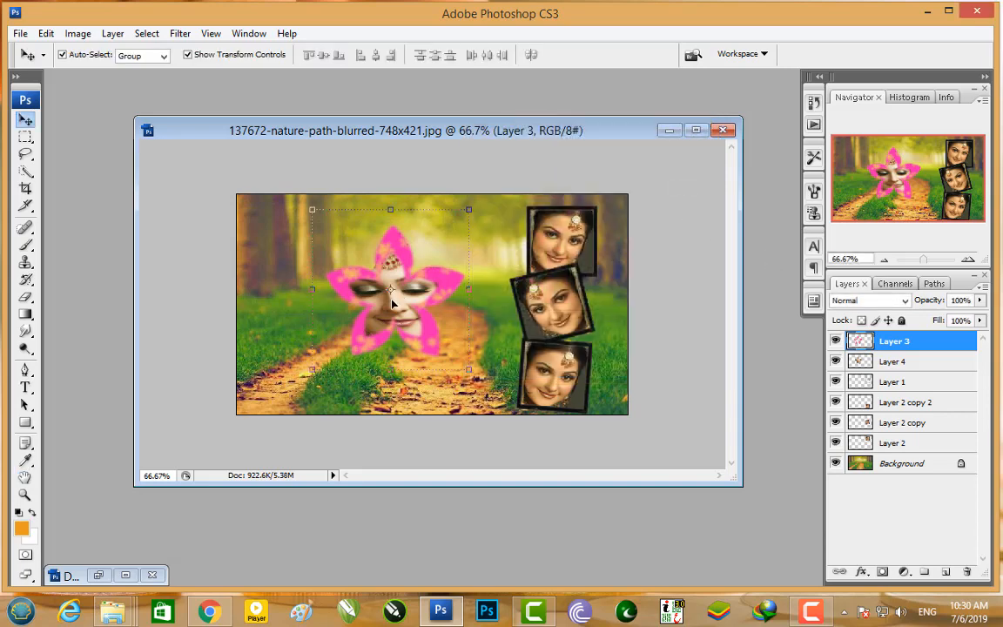
pyautogui.doubleClick(585, 131)
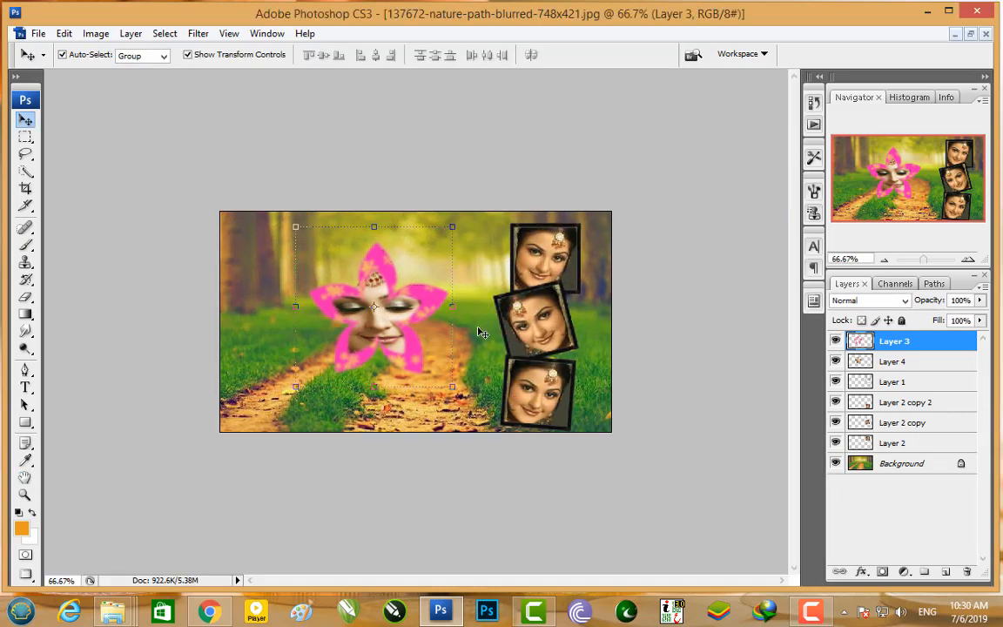
pyautogui.click(970, 33)
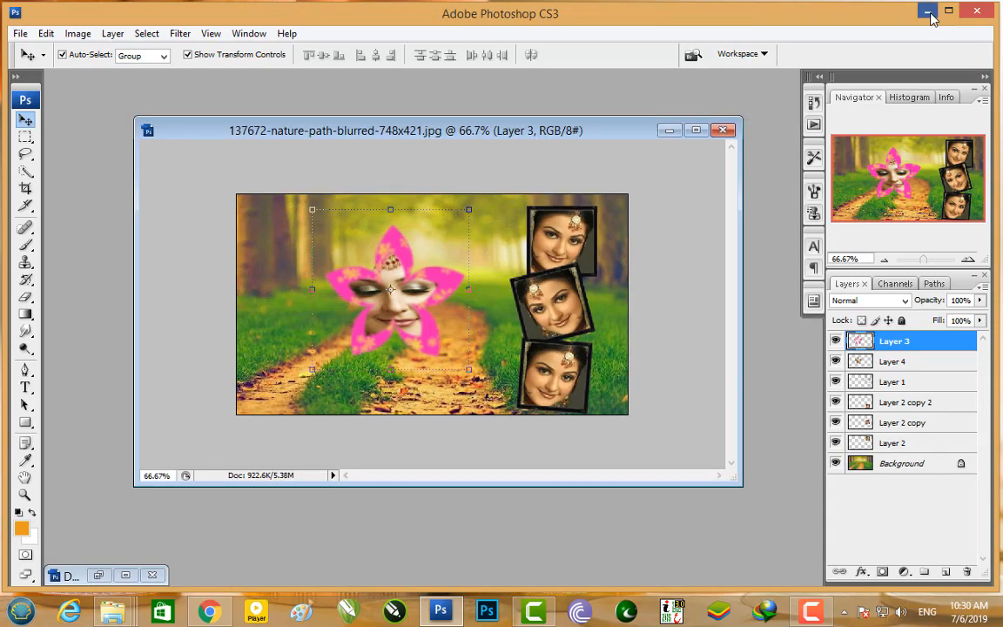
# Switch to File Explorer, go from the KERETEK folder back to the Photoshop Png Frames Pack 11 Free Download folder, and minimize it
pyautogui.click(925, 11)
pyautogui.moveTo(113, 612)
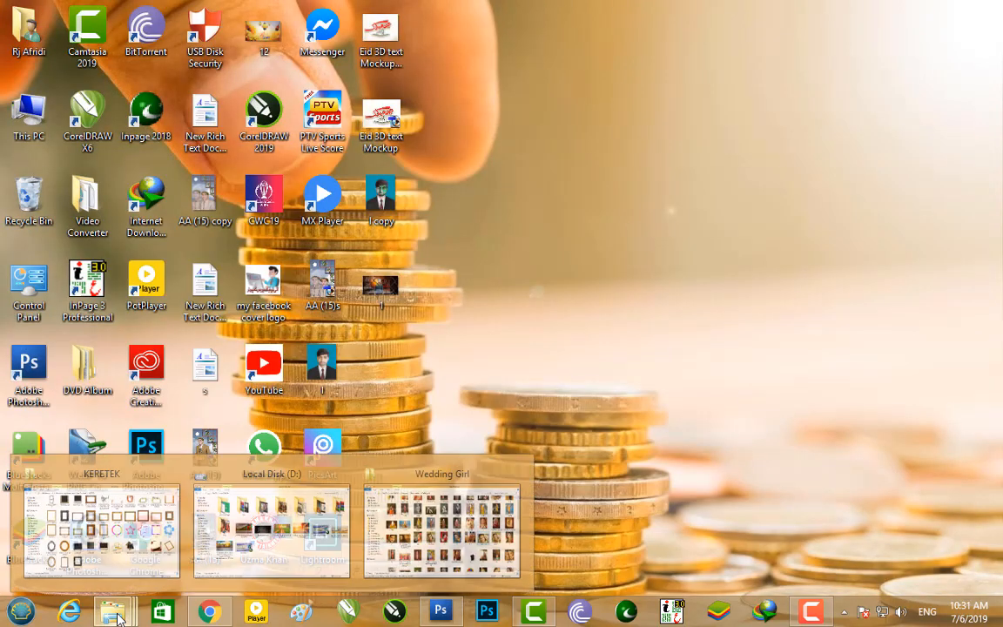
pyautogui.click(146, 567)
pyautogui.click(15, 51)
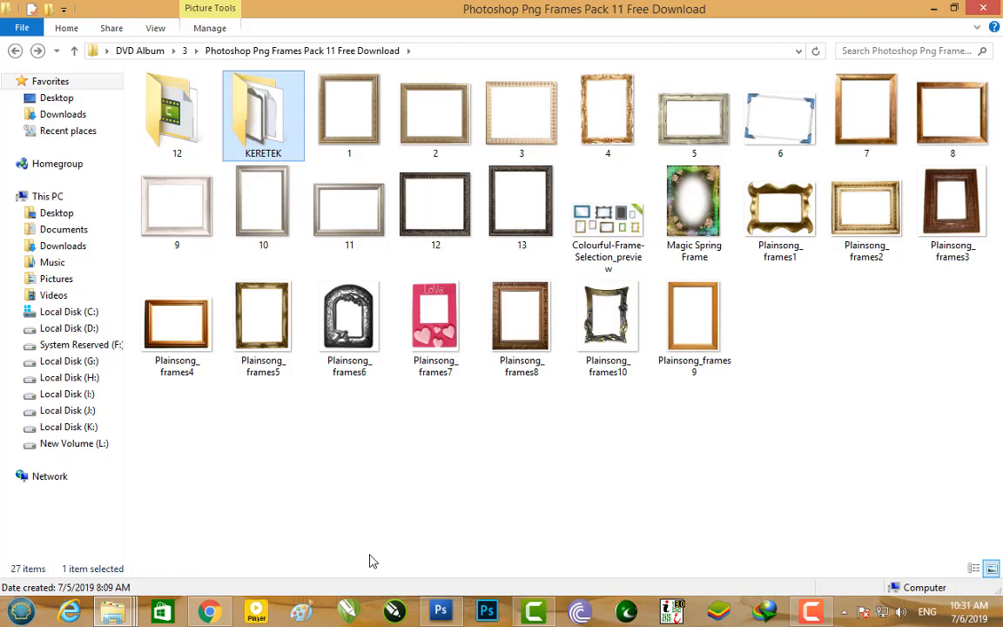
pyautogui.click(933, 8)
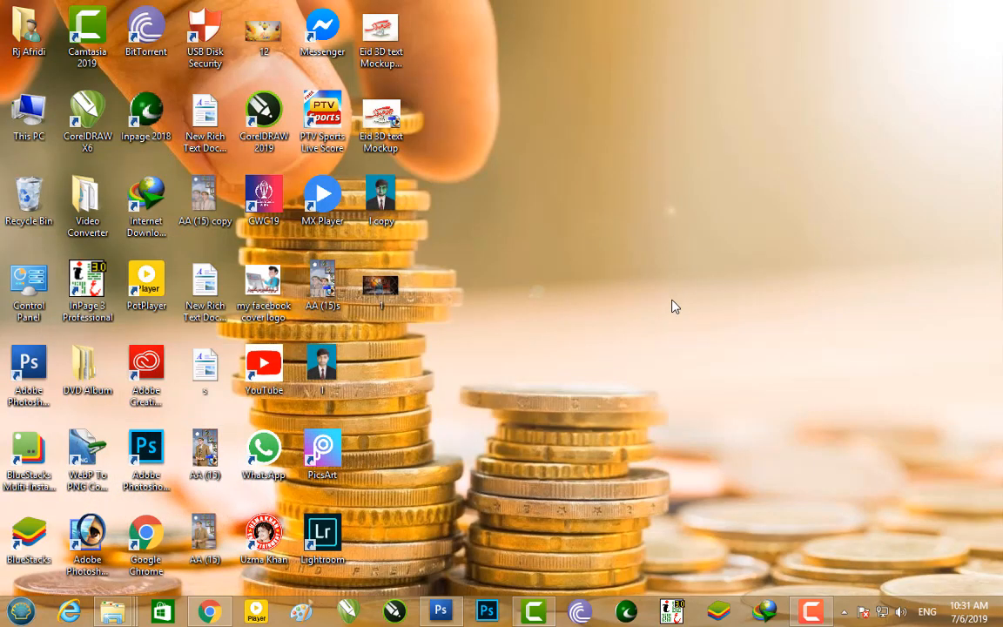